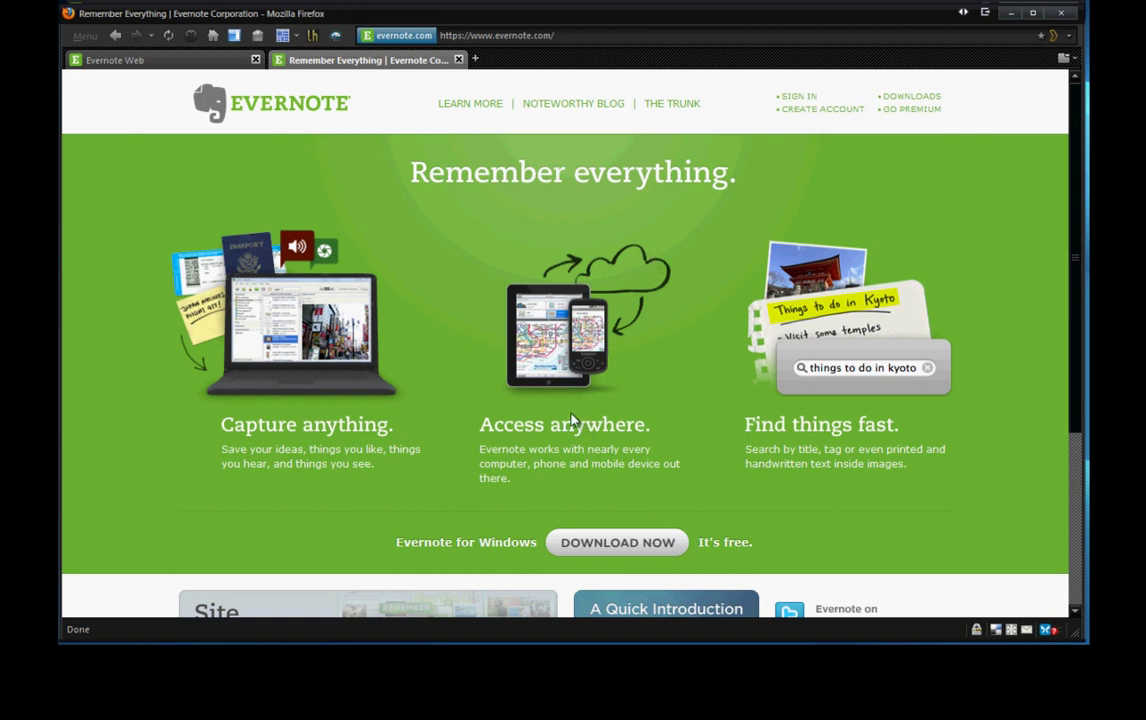
Open the GO PREMIUM page in a new tab to read it, then return to the Evernote homepage
scroll(968, 562, down, 2)
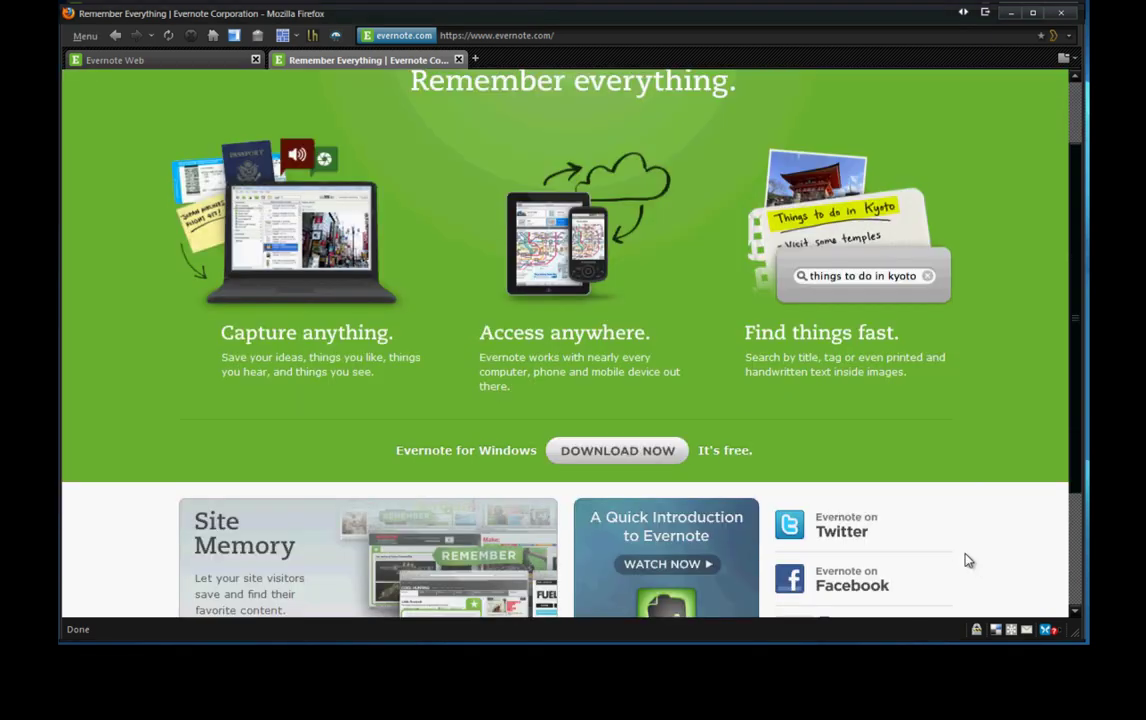
scroll(800, 495, down, 2)
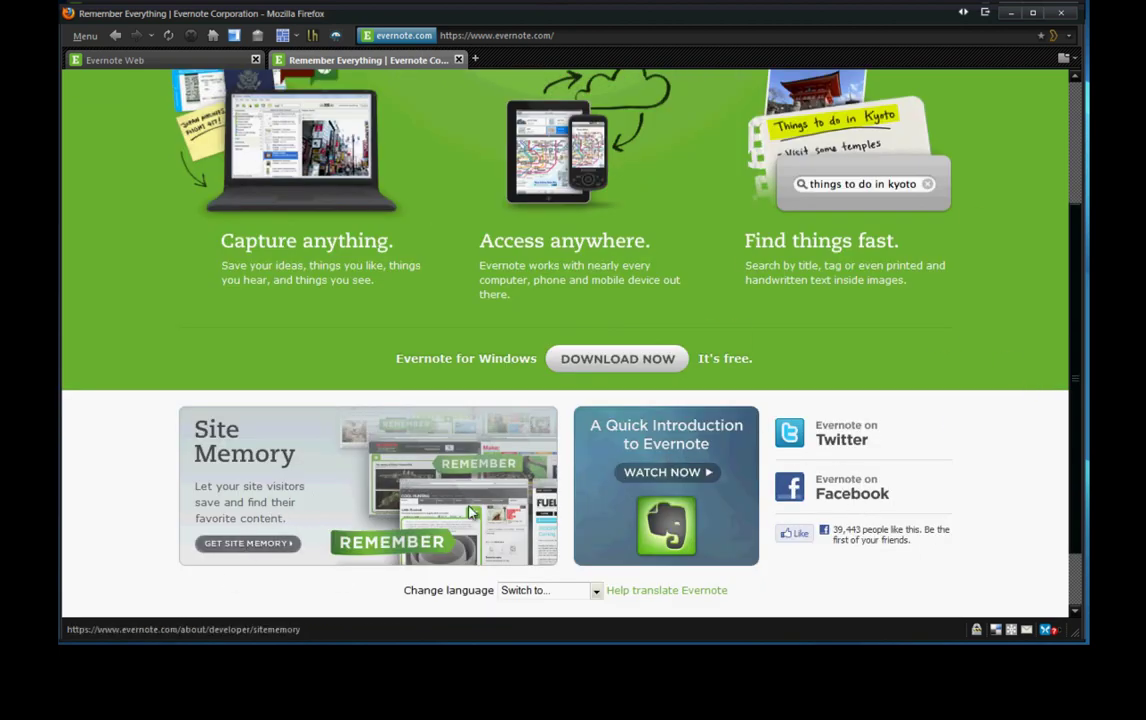
scroll(717, 376, up, 2)
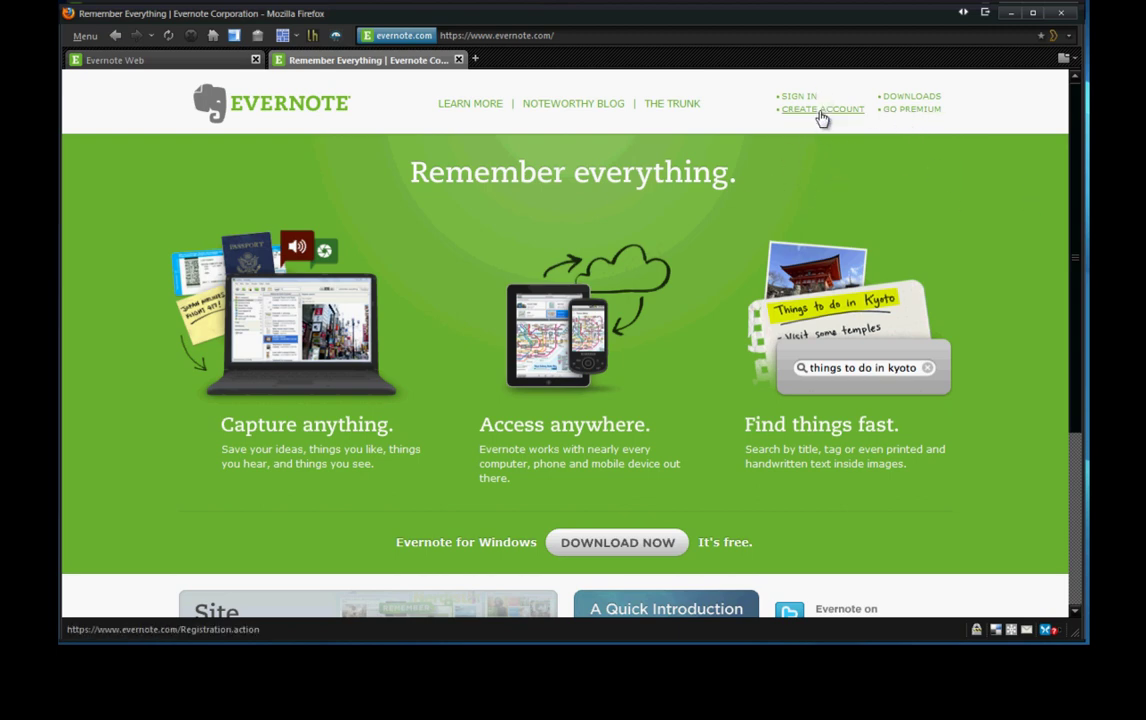
middle_click(903, 118)
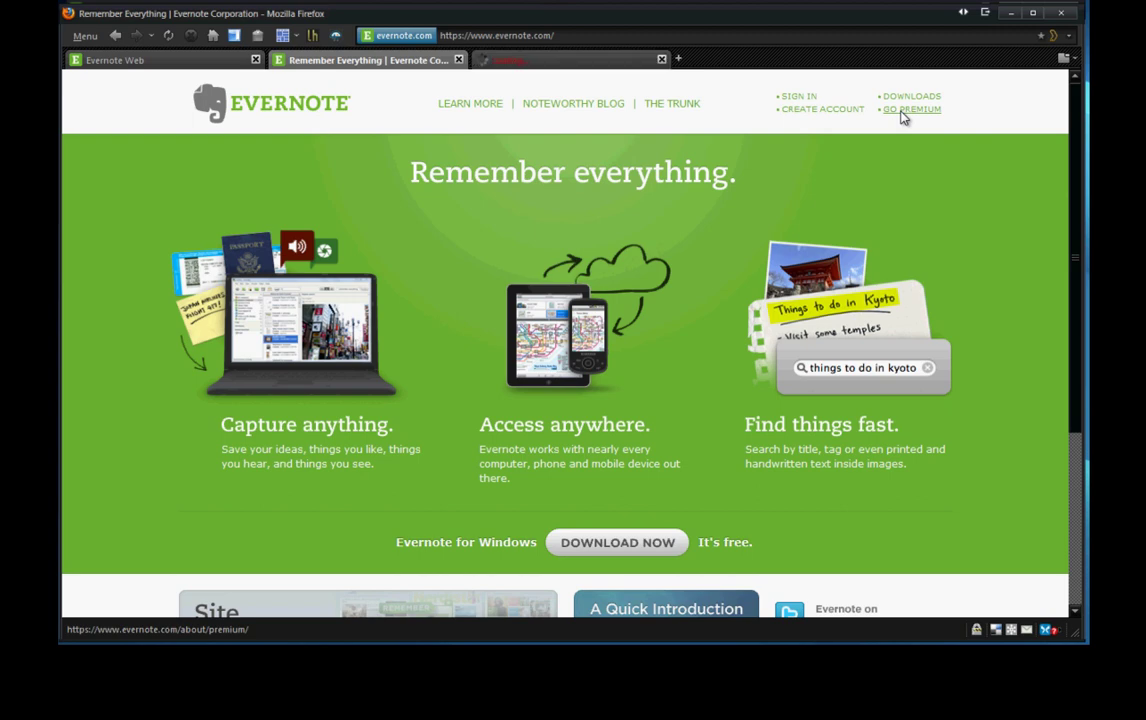
click(540, 70)
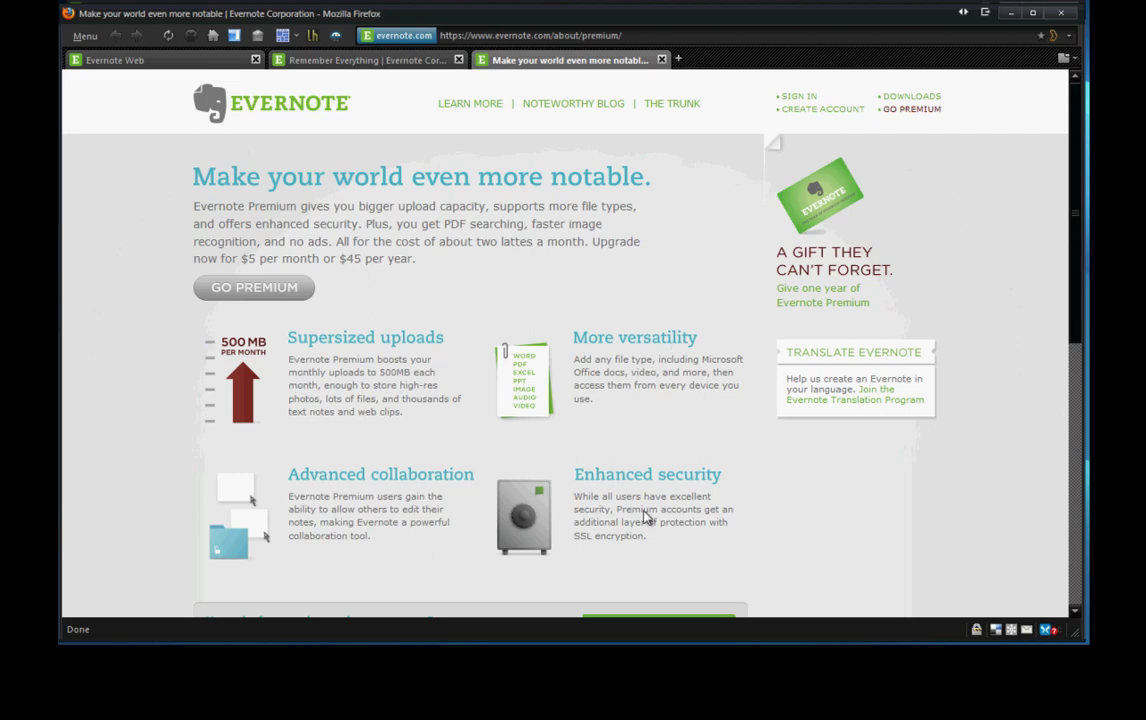
click(408, 62)
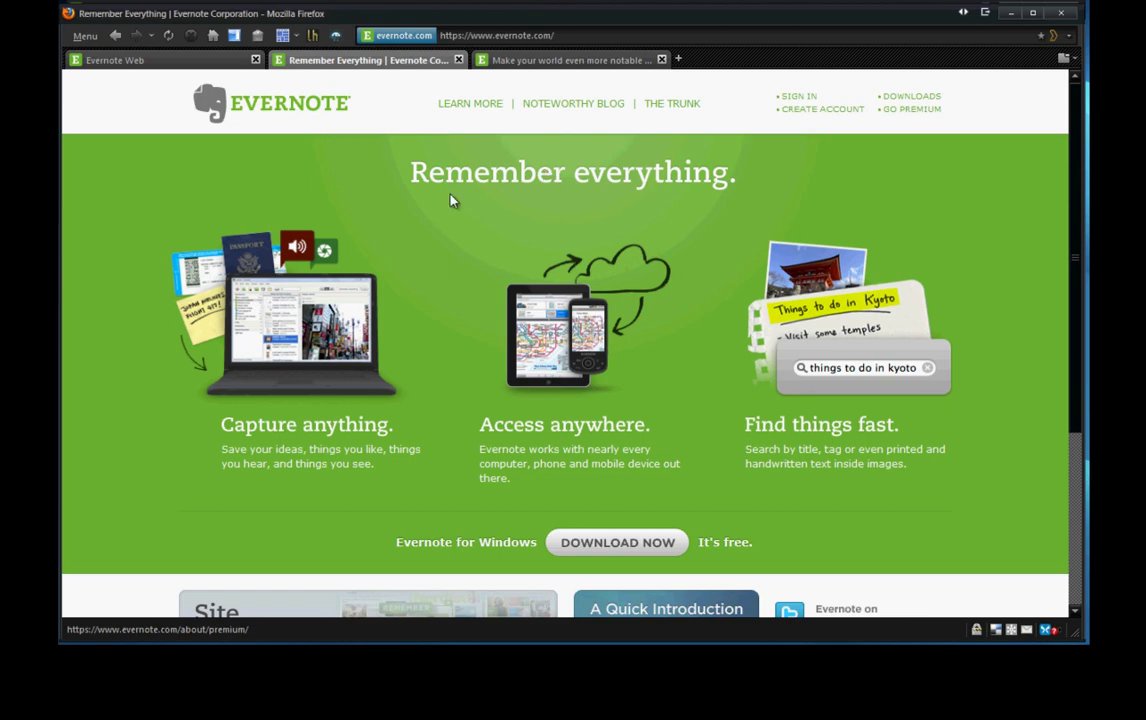
View the Classes note in Evernote Web, then minimize Firefox to reveal the desktop Podcast Equipment note
click(192, 62)
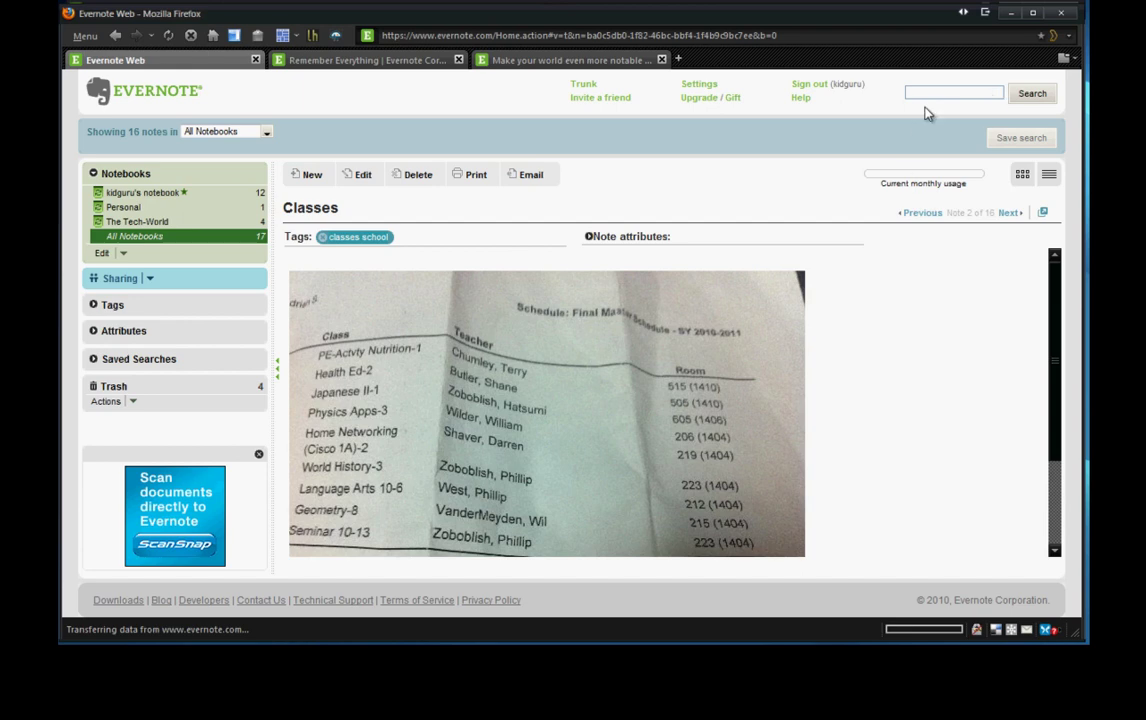
click(1008, 13)
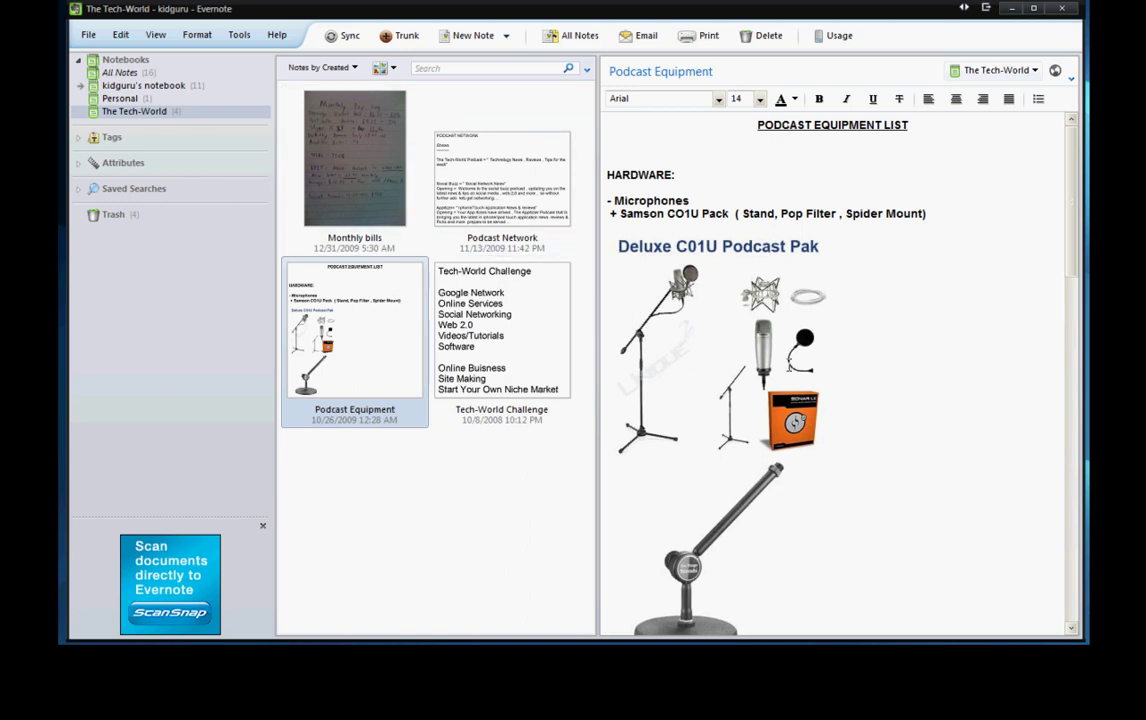
click(757, 125)
scroll(964, 409, down, 15)
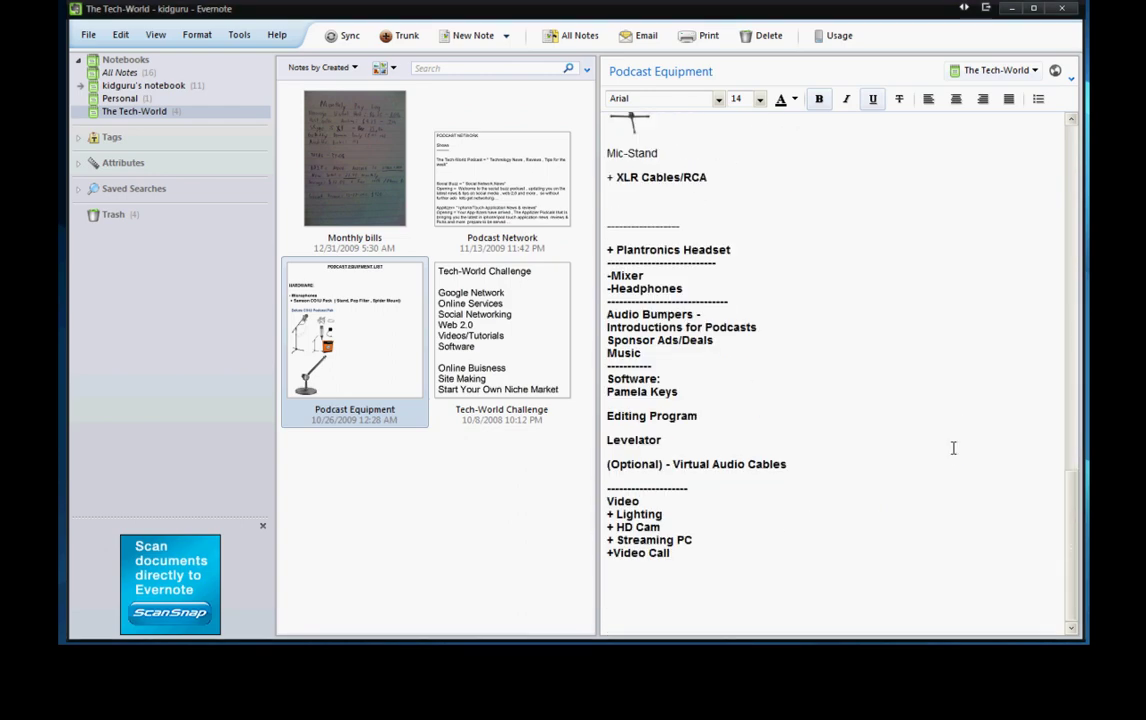
scroll(900, 400, up, 15)
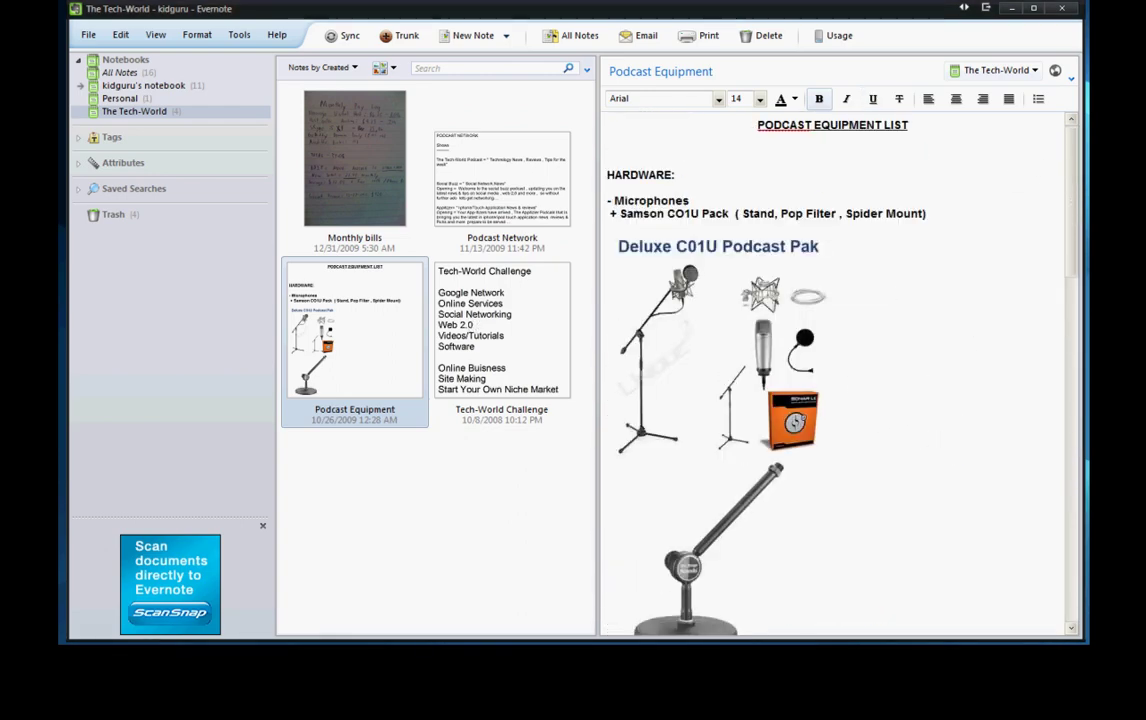
scroll(930, 350, down, 8)
scroll(775, 446, down, 5)
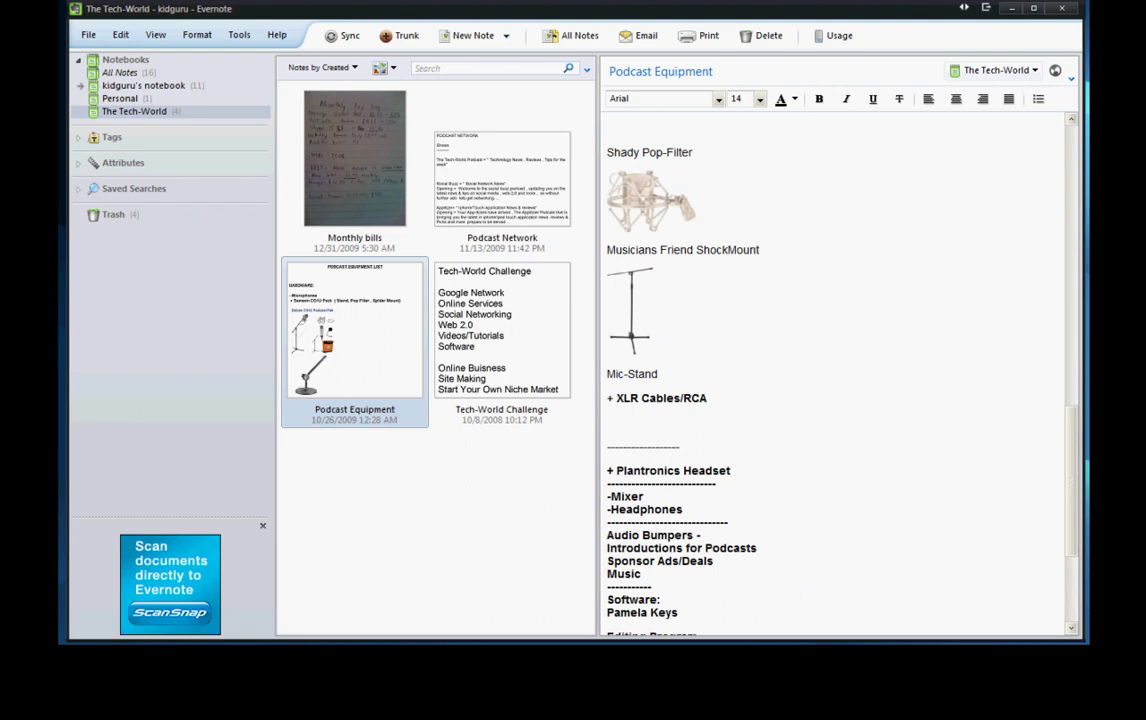
scroll(858, 488, up, 10)
scroll(858, 488, down, 3)
scroll(858, 490, up, 3)
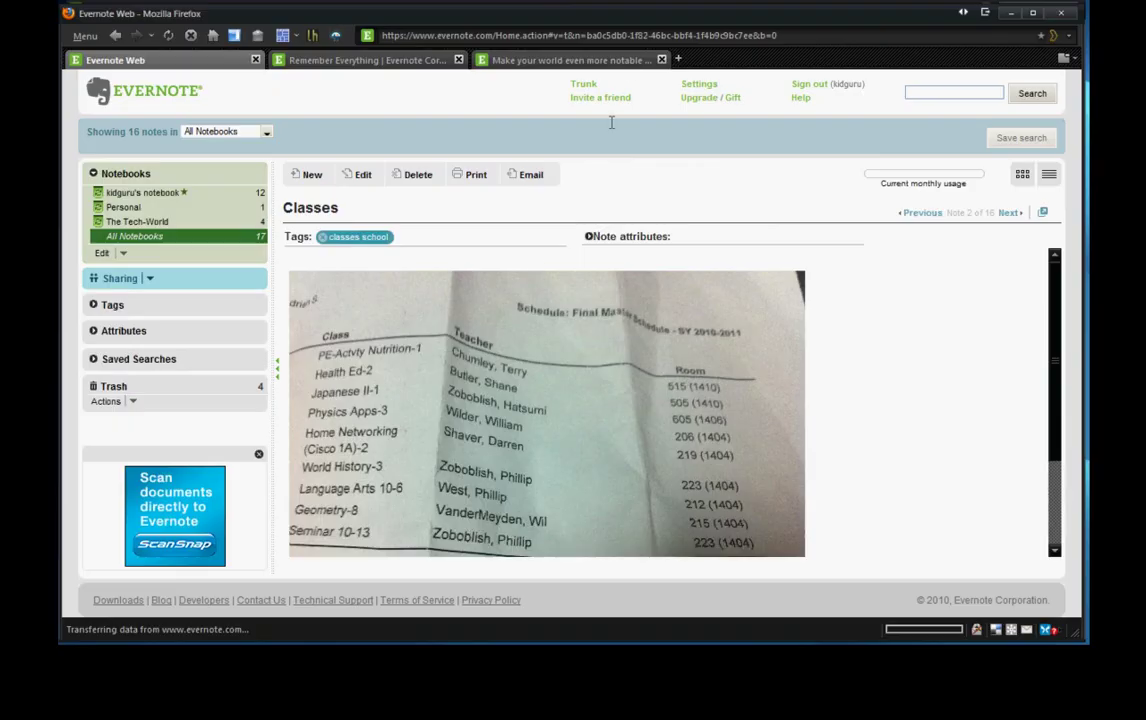
Search Google Images for 'podcasting kit' and open the USB Podcast picture result
click(588, 36)
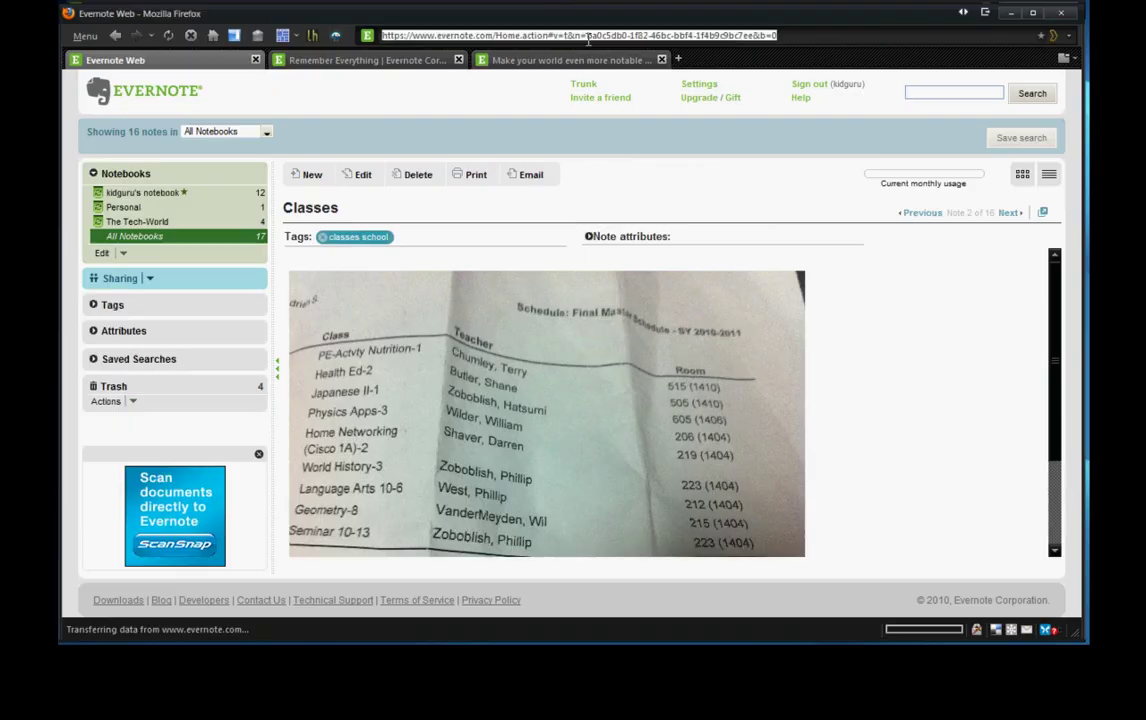
text(g p)
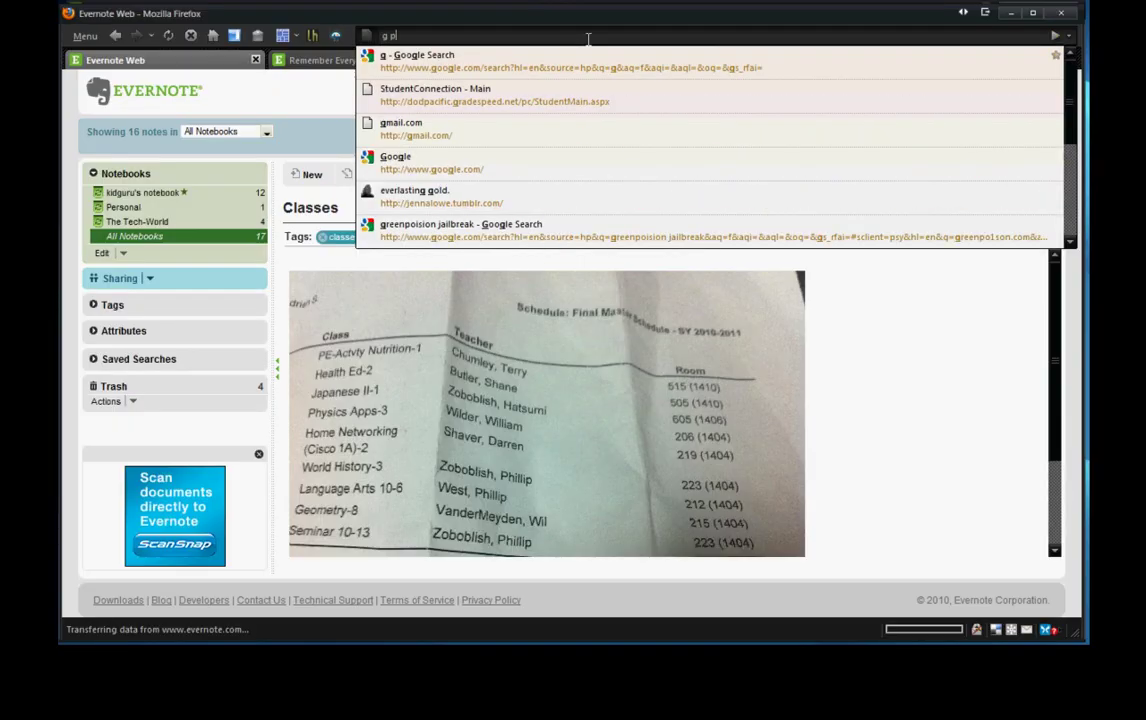
text(odcasting kit)
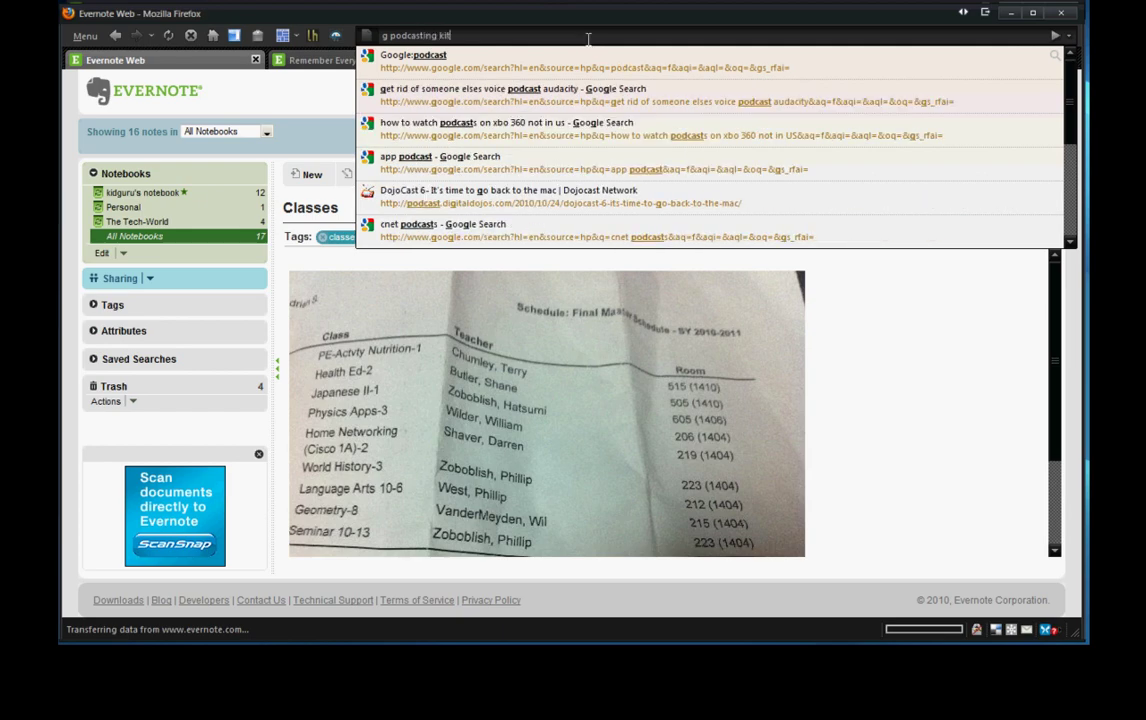
key(Return)
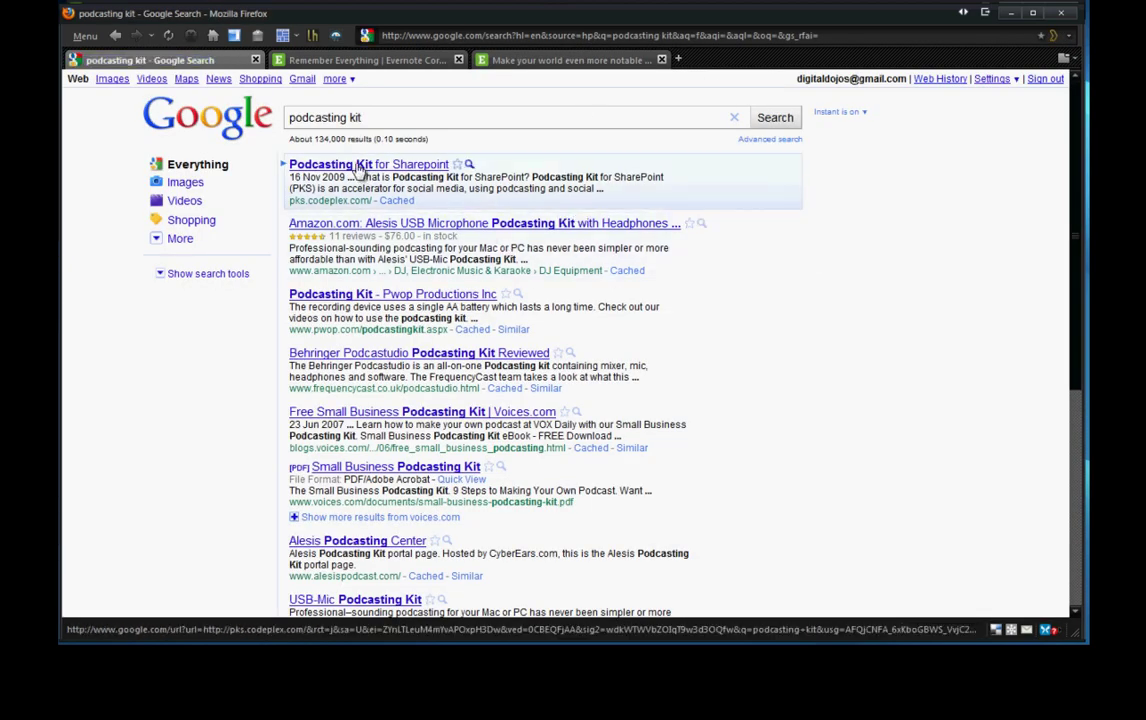
click(125, 87)
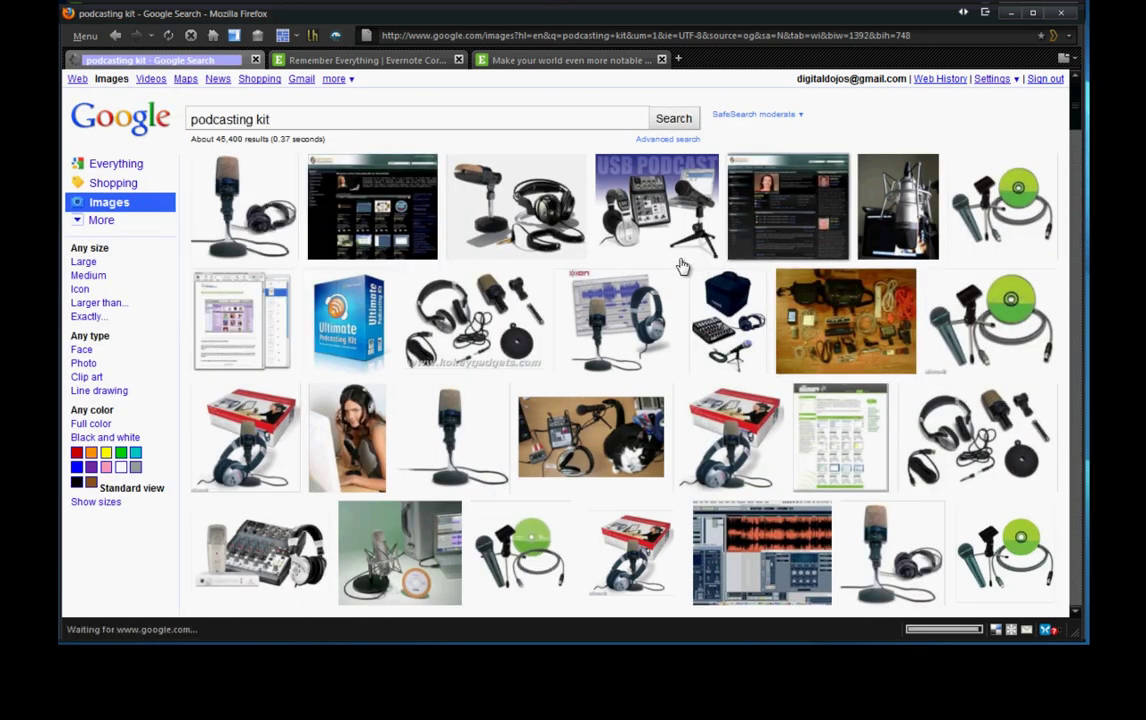
click(615, 230)
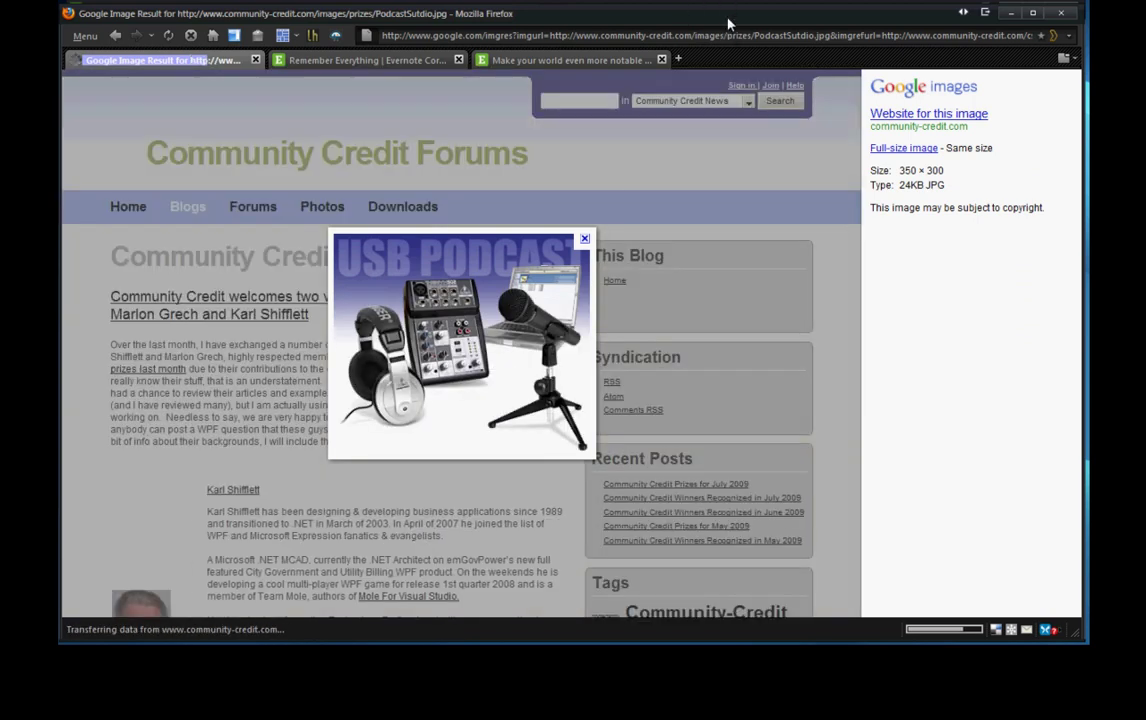
Clip the USB Podcast image to Evernote, tagged 'podcast set', in the Personal notebook
right_click(482, 346)
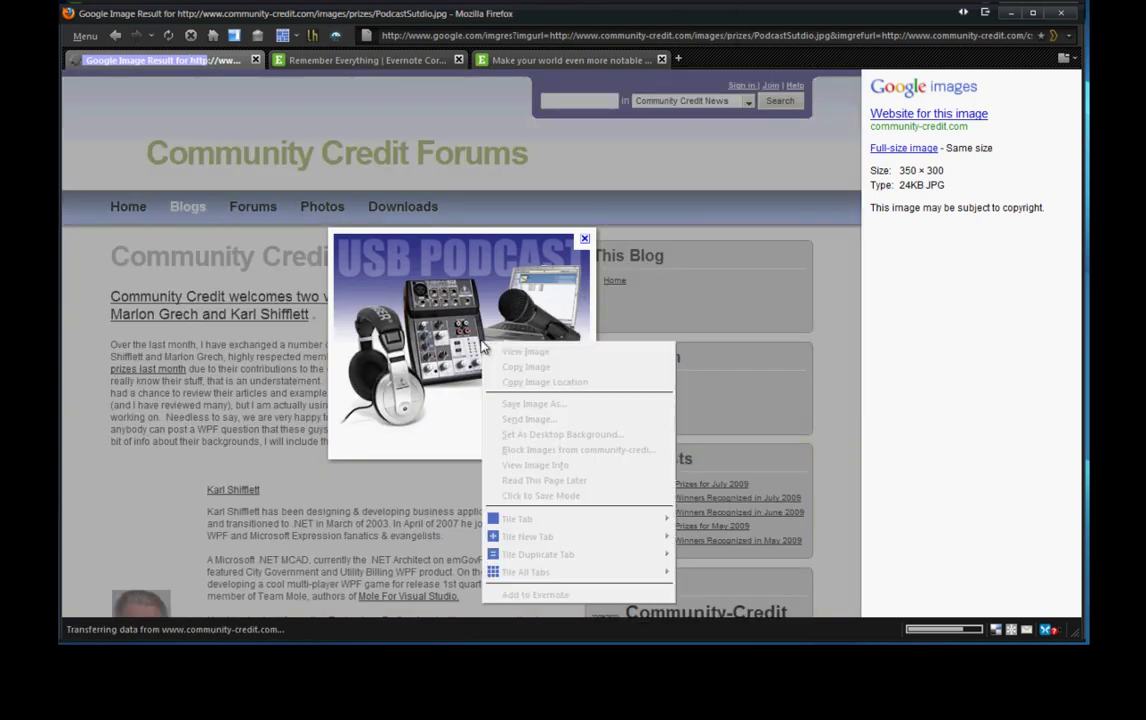
click(518, 595)
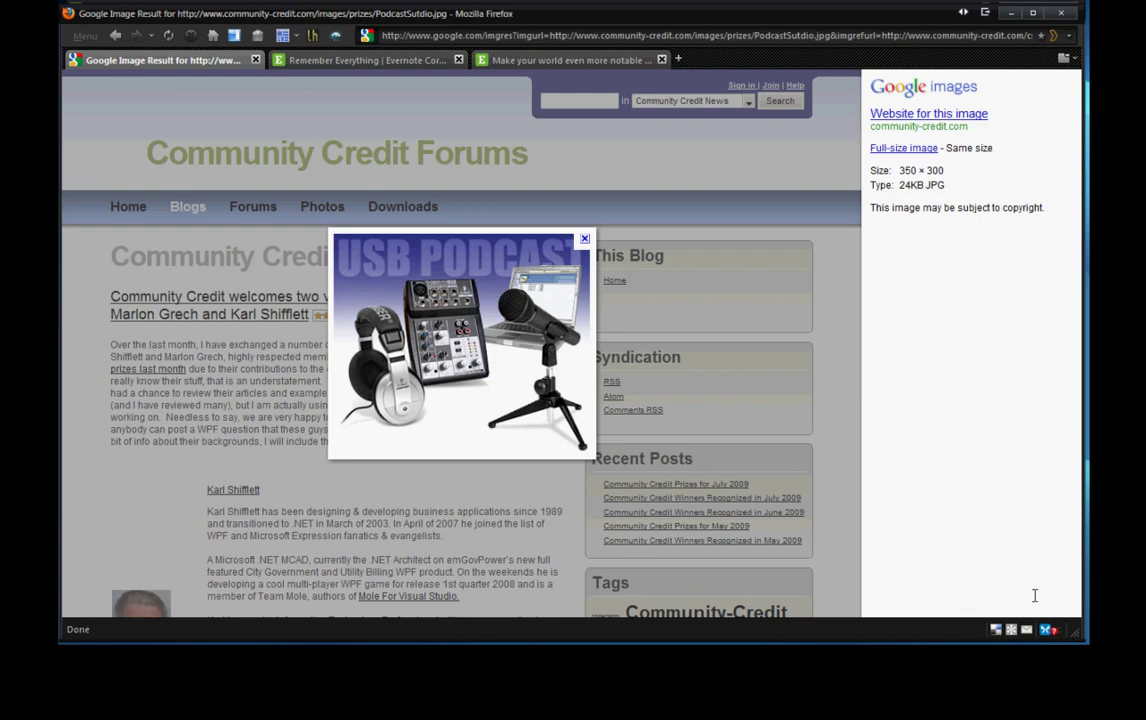
click(418, 287)
double_click(418, 287)
click(413, 330)
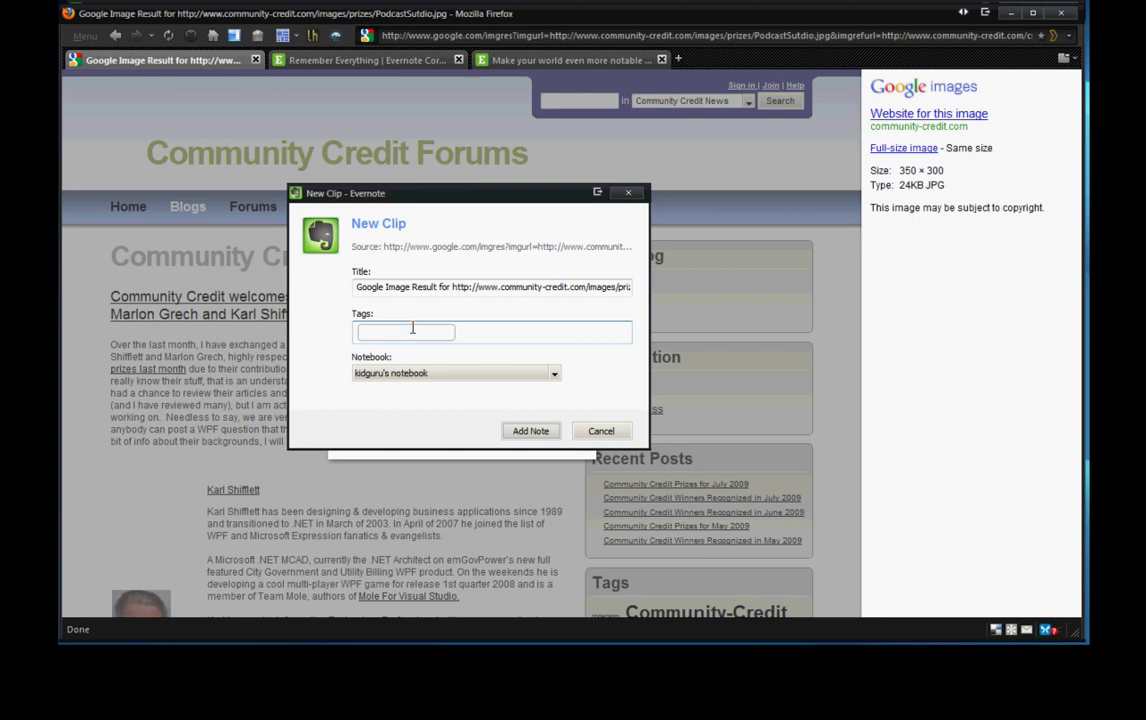
text(podcast set,)
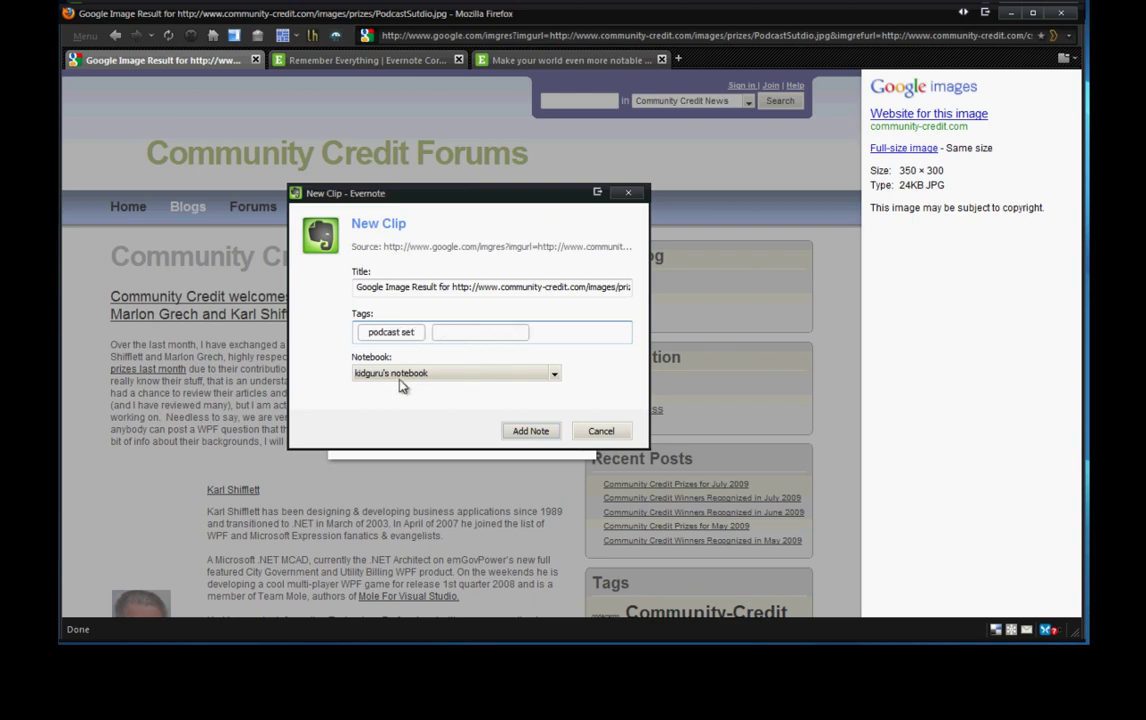
click(399, 378)
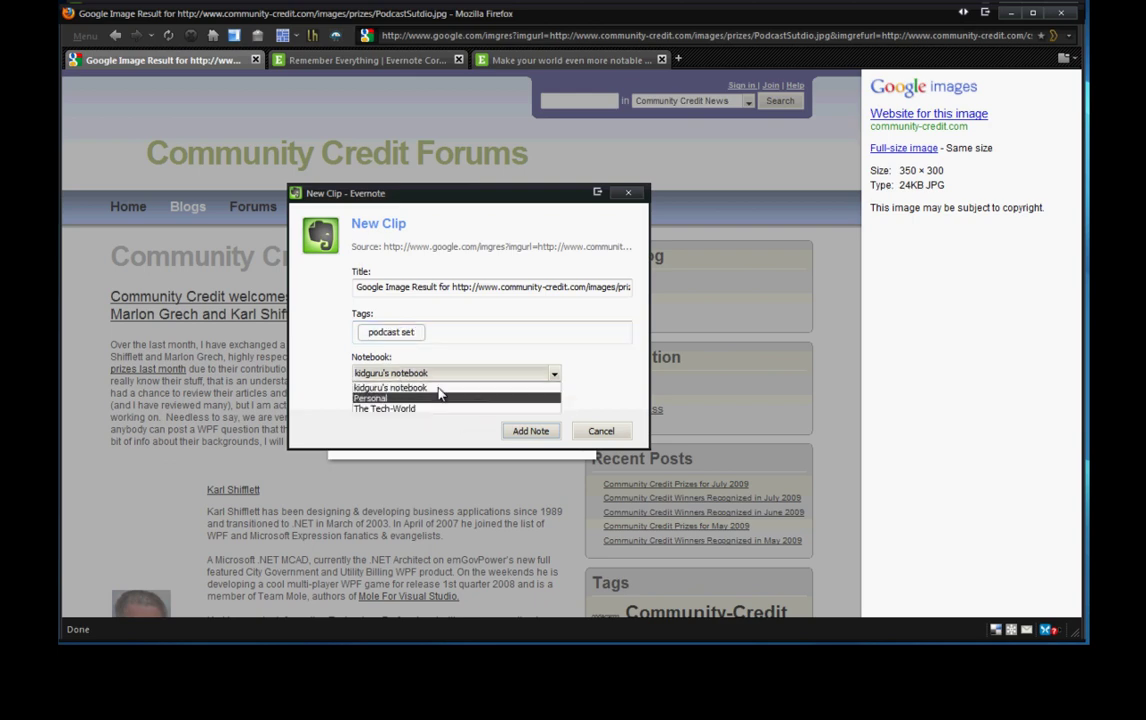
click(414, 398)
click(545, 437)
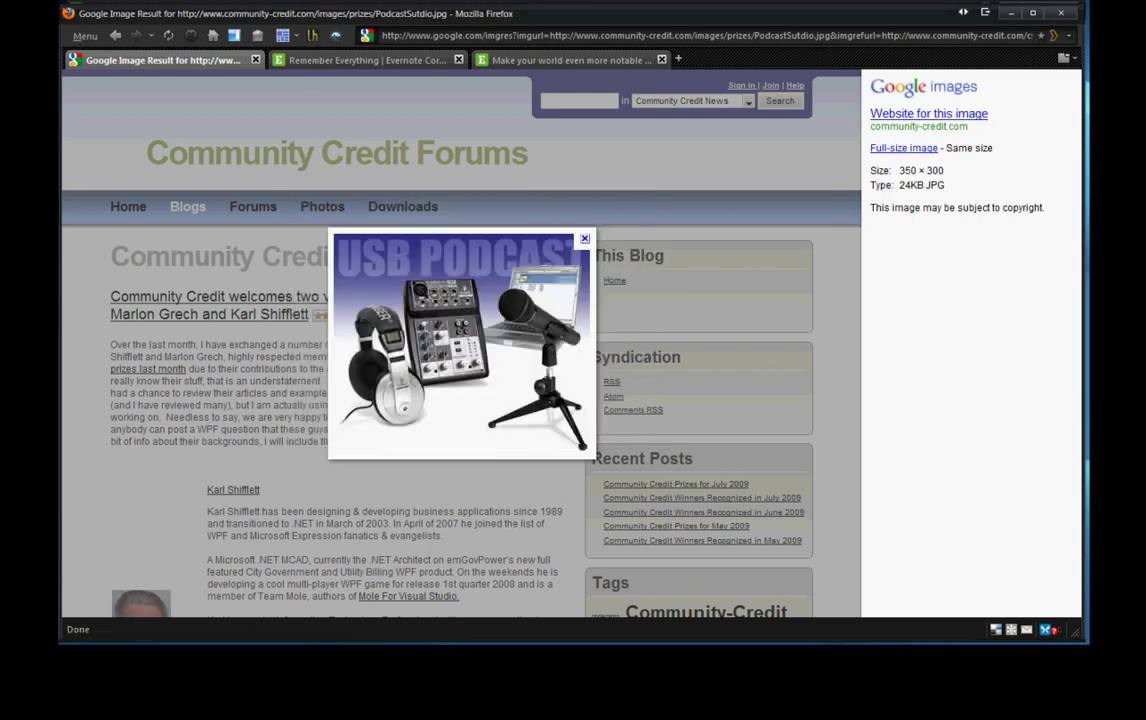
Open the clipped USB Podcast note from the Personal notebook in its own window, then close it
click(1011, 13)
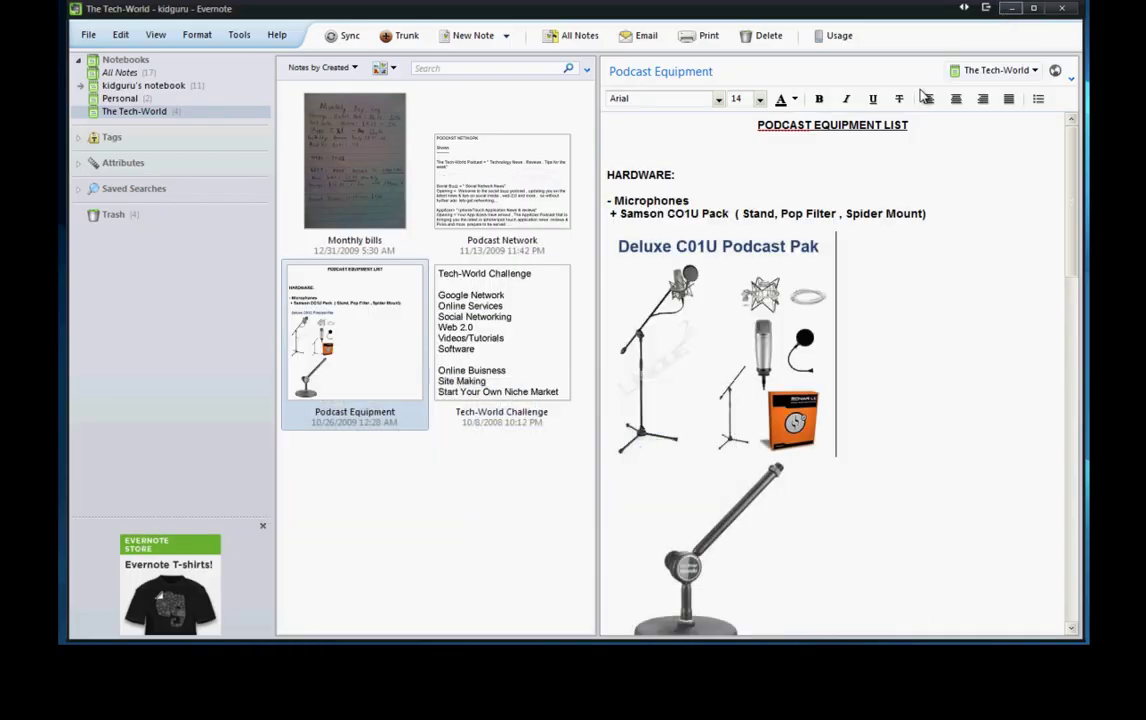
click(122, 98)
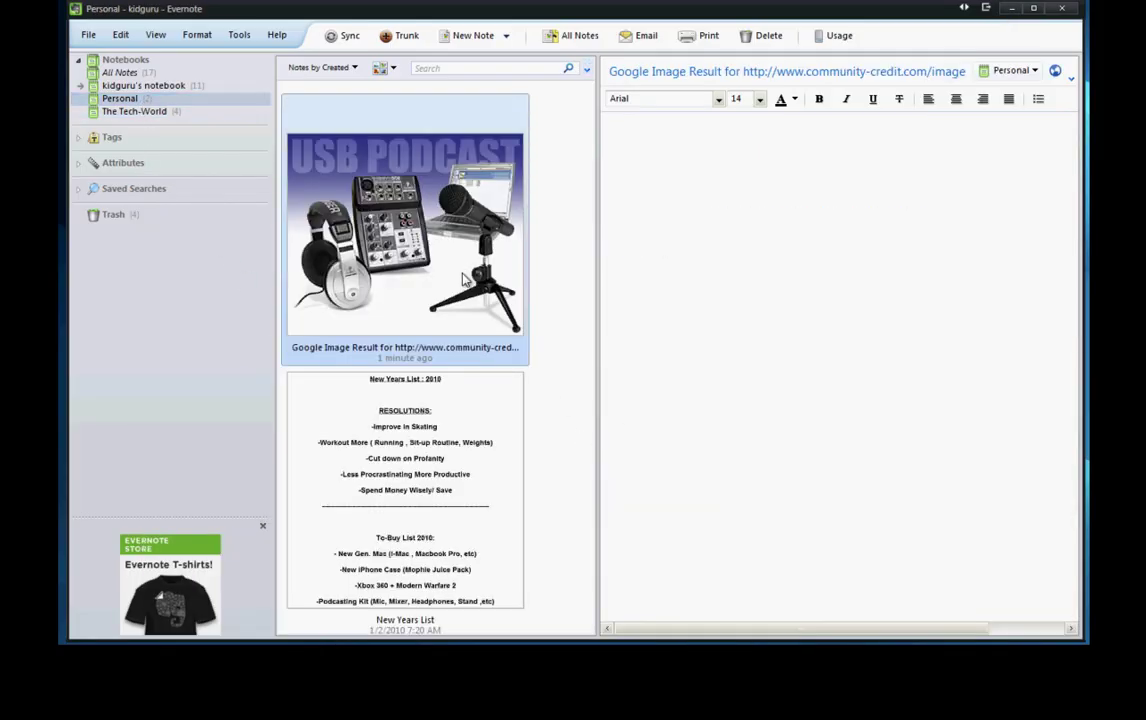
double_click(288, 230)
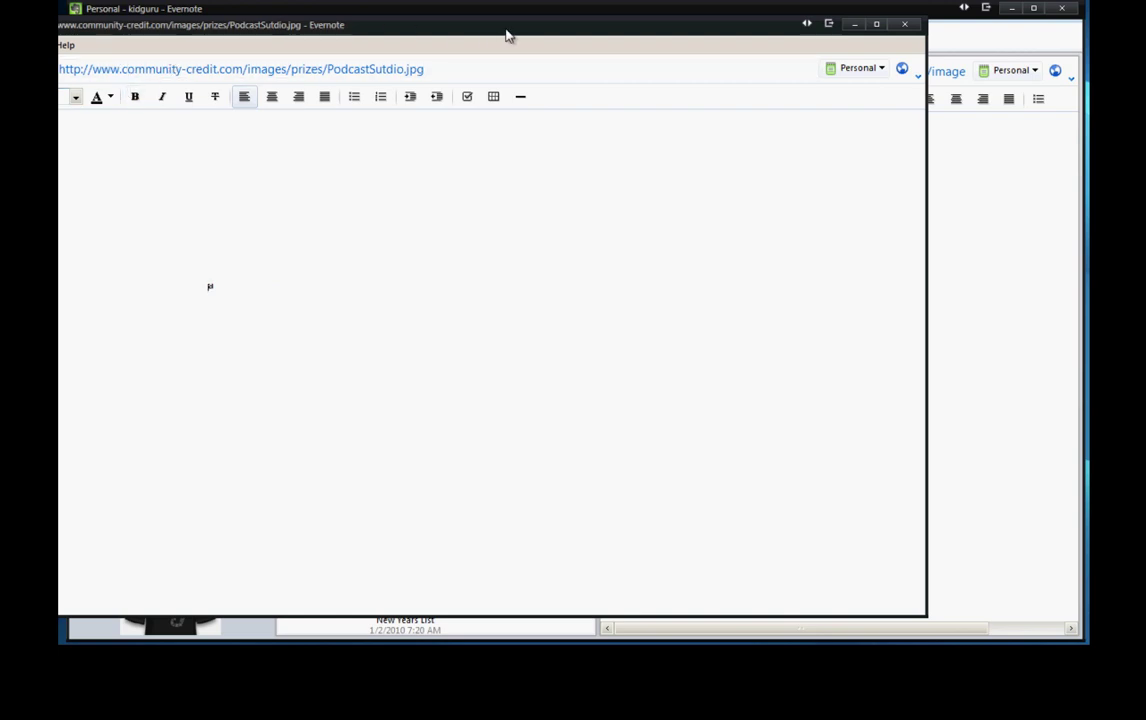
click(905, 25)
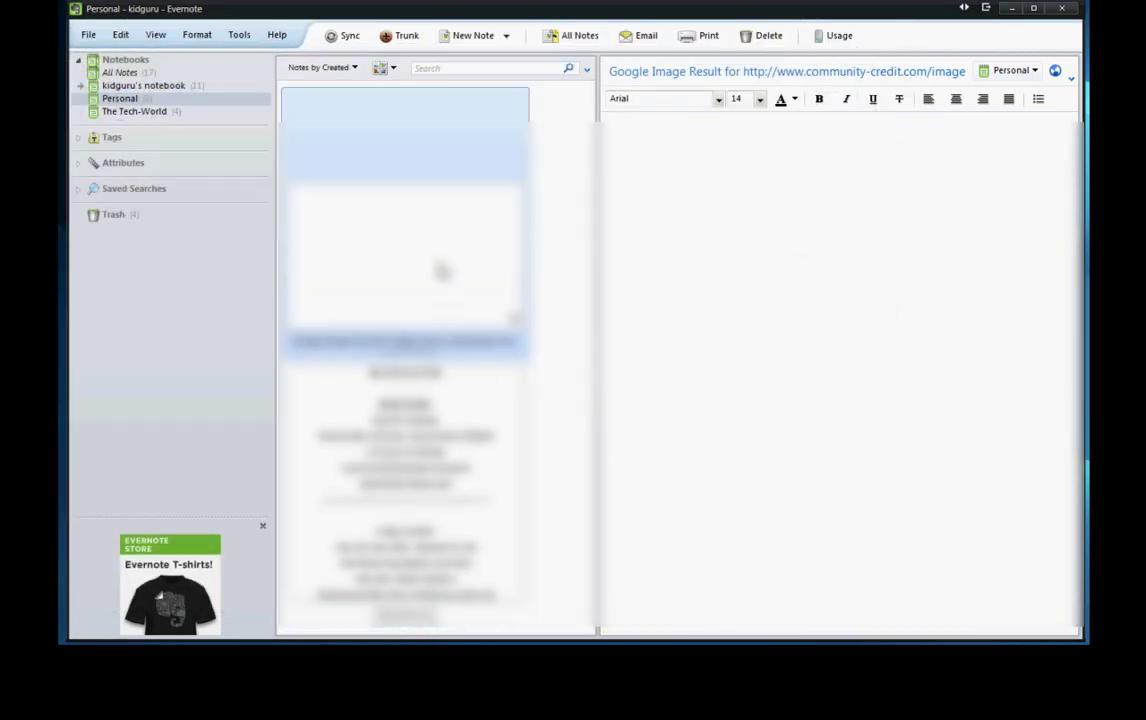
right_click(437, 262)
Browse The Tech-World and Personal notebooks, then open the Classes note under All Notes
mouse_move(462, 370)
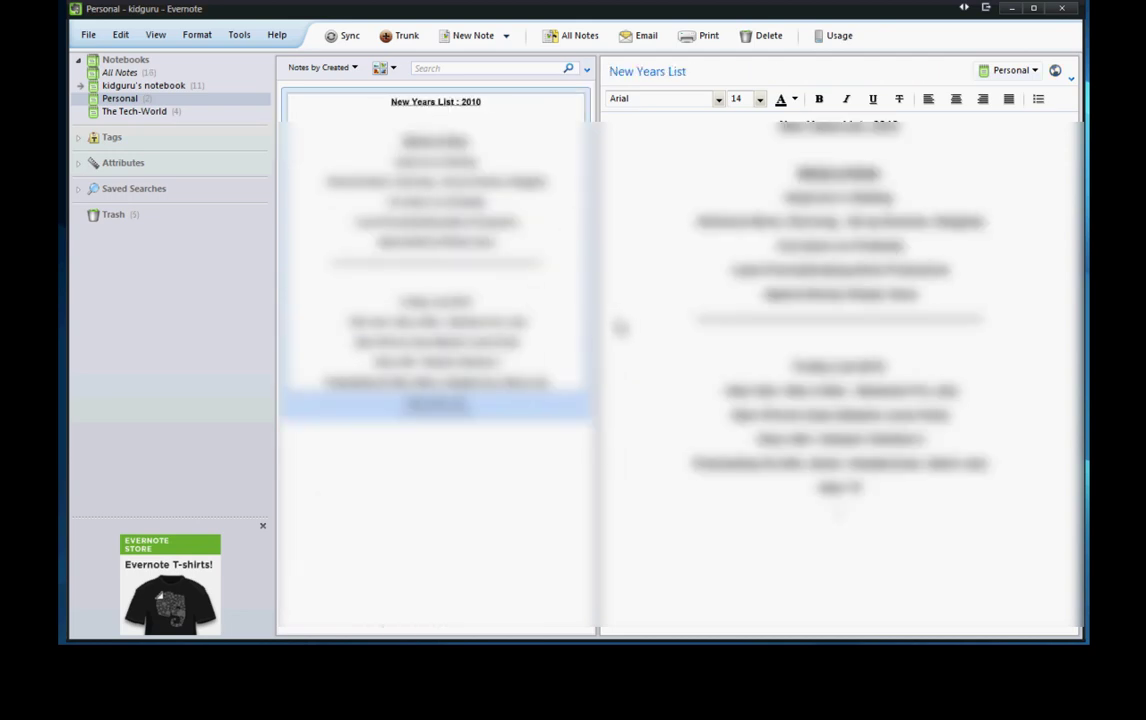
click(150, 112)
click(128, 100)
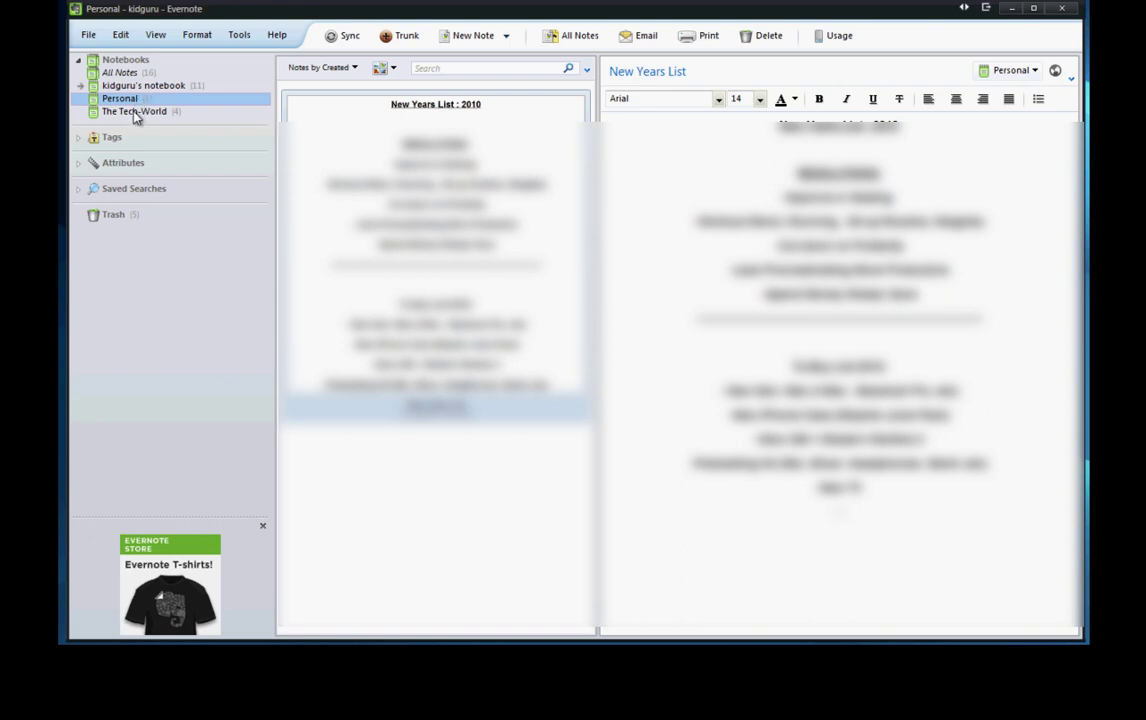
click(135, 112)
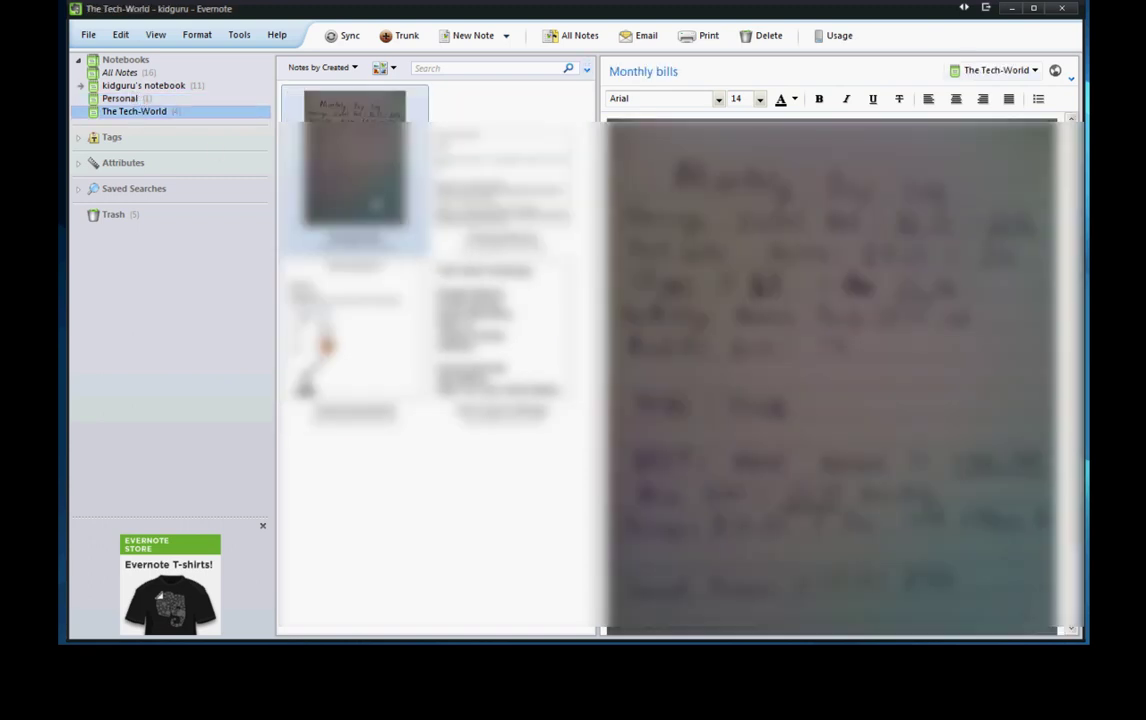
click(118, 73)
click(356, 126)
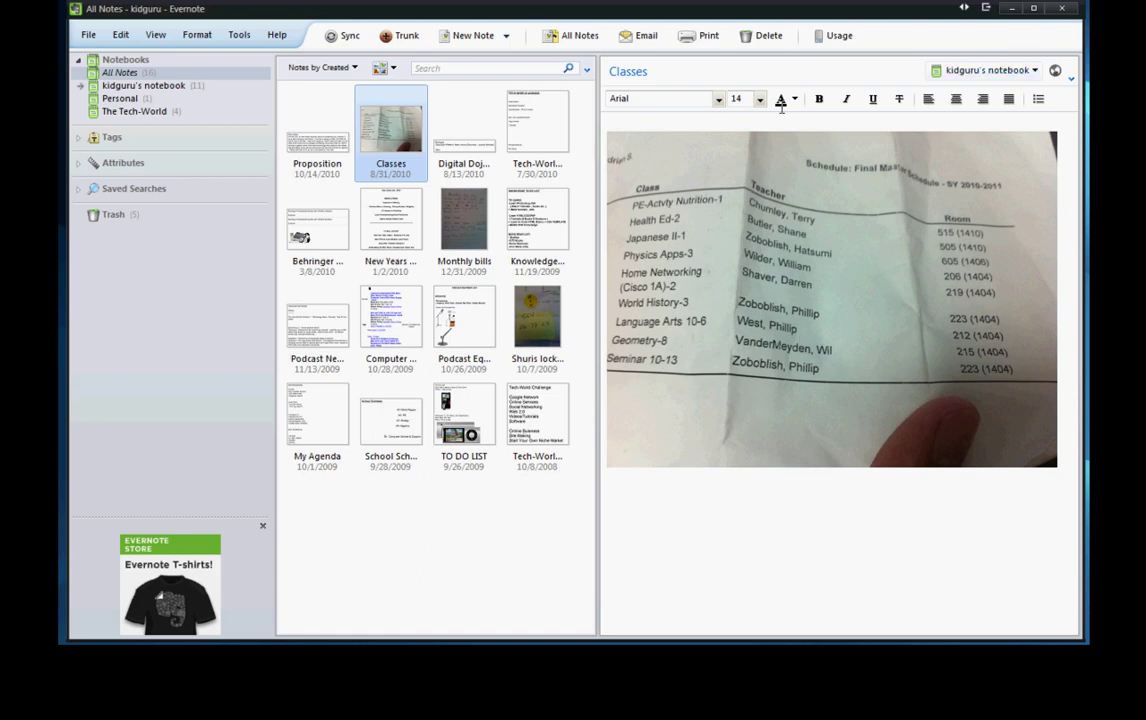
click(478, 67)
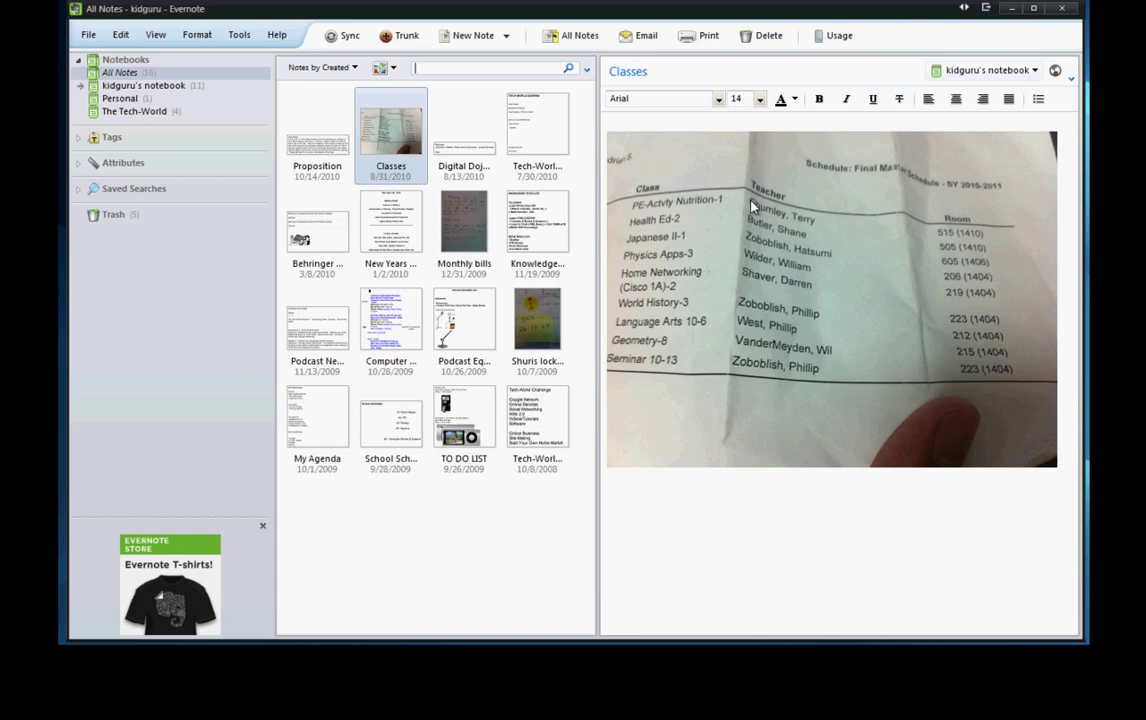
Search the notes' image text for 'cisco', then for 'home'
text(cisc)
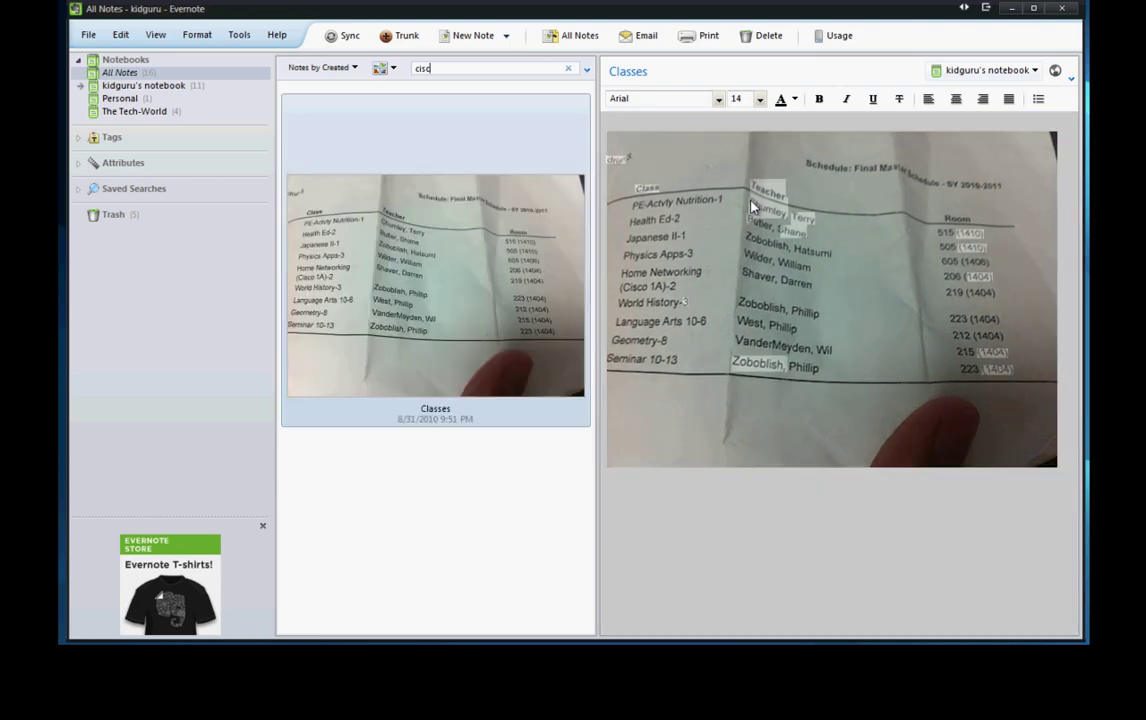
text(o)
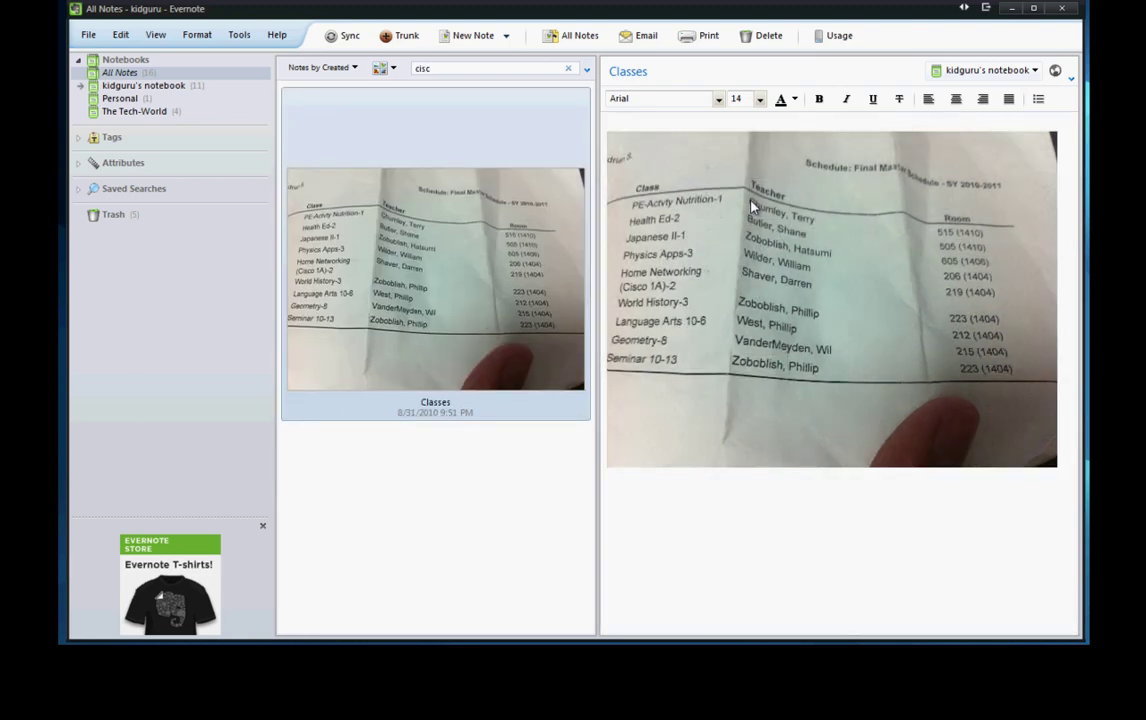
key(BackSpace)
key(BackSpace)
key(BackSpace)
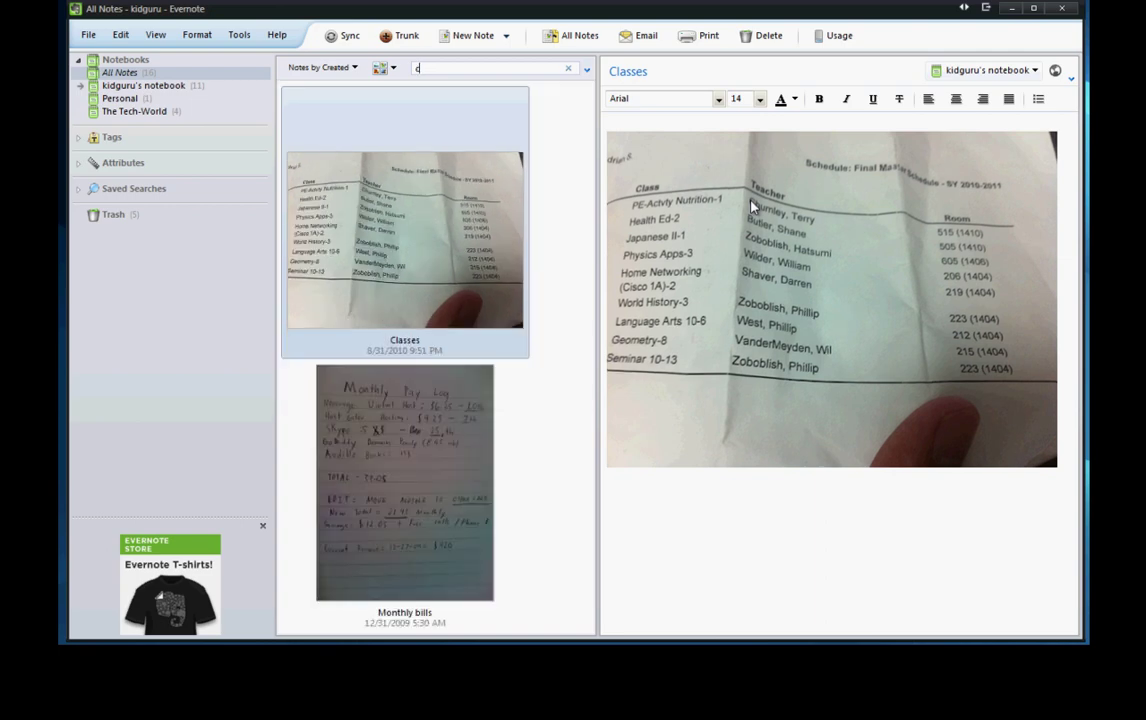
key(BackSpace)
text(home)
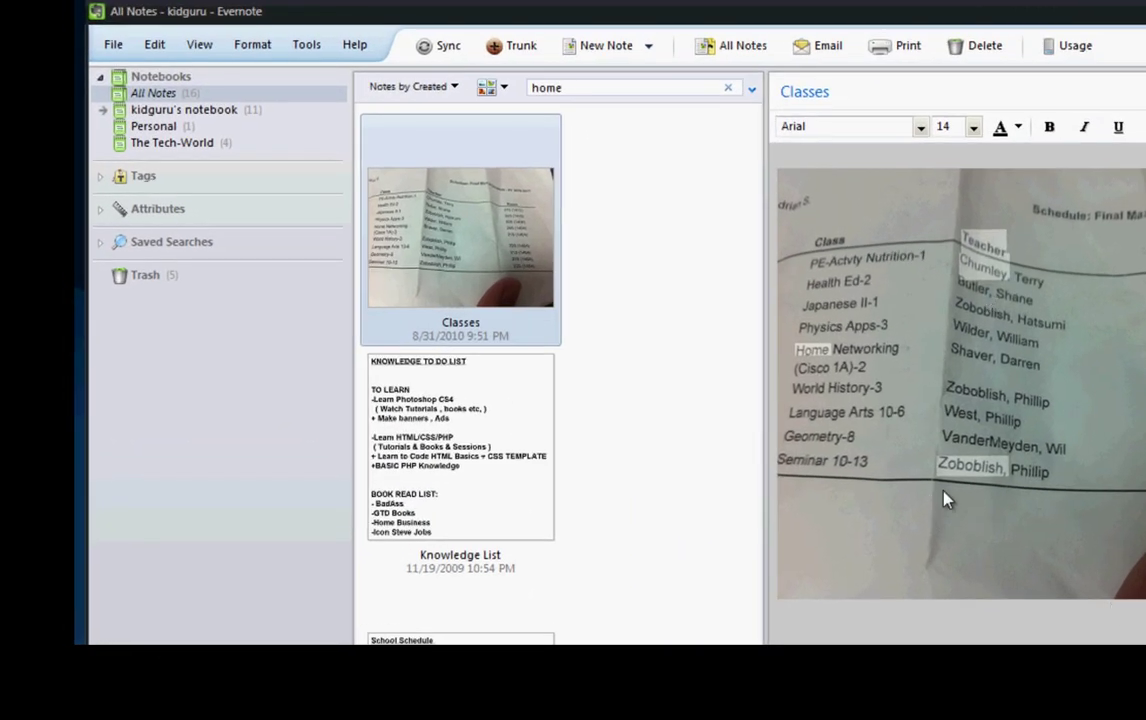
click(806, 360)
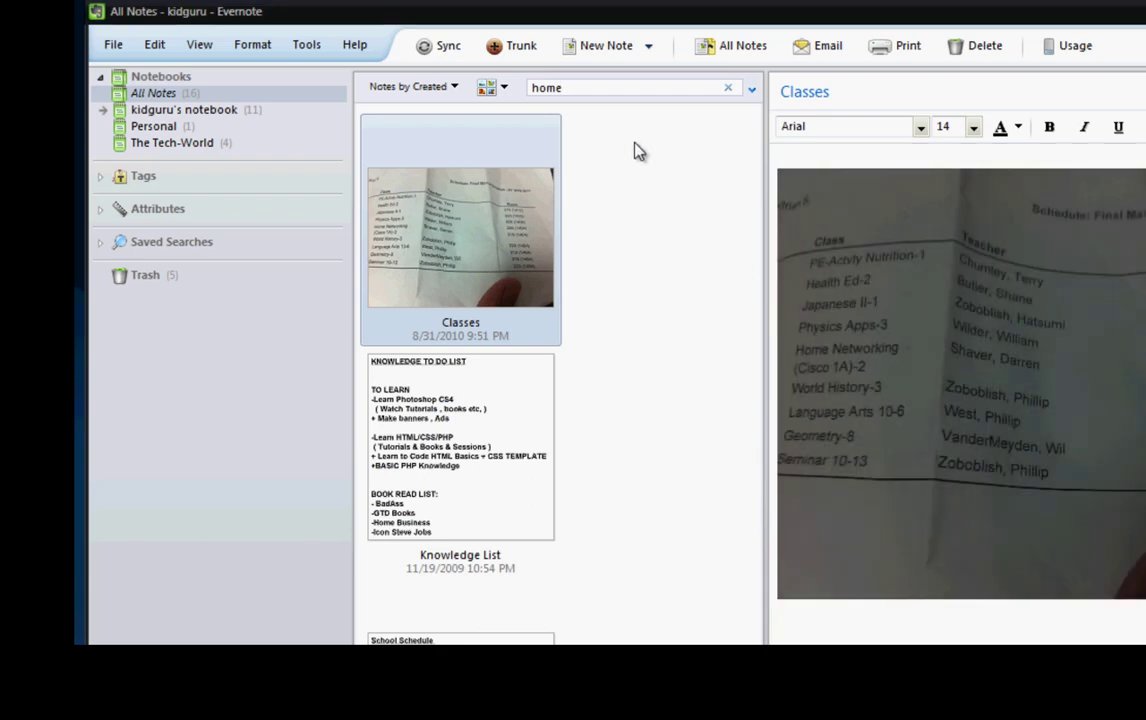
click(641, 90)
key(Return)
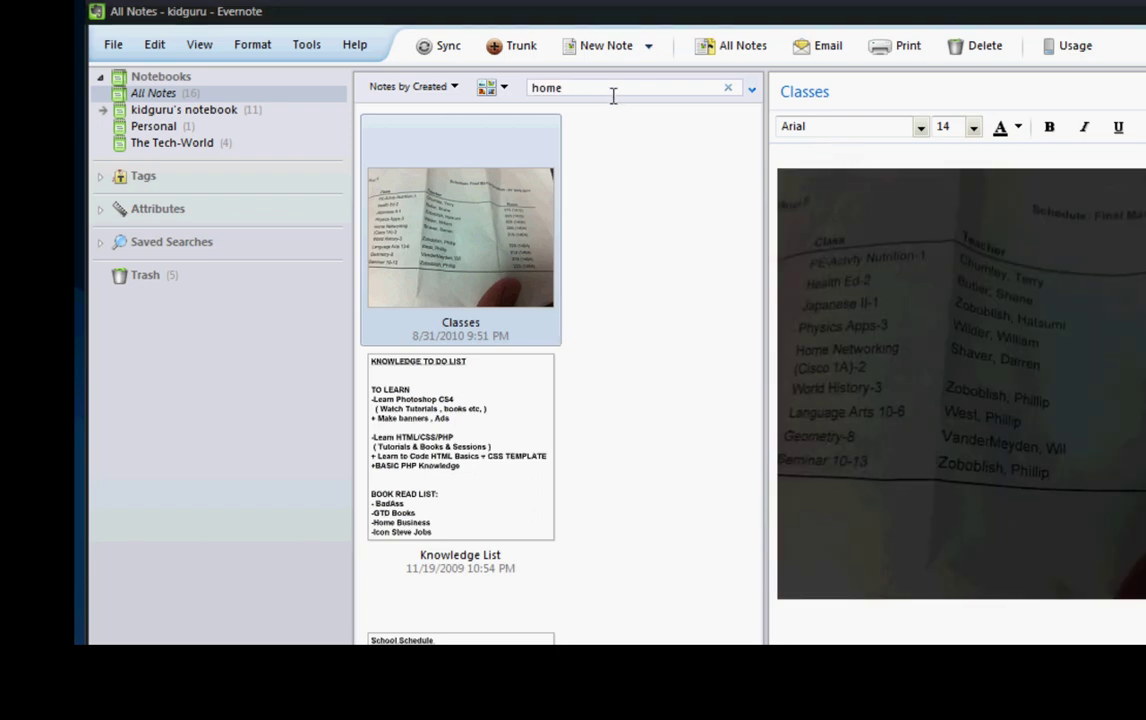
Change the search term to 'PE', matching the Classes and Monthly bills notes
click(608, 93)
text(PWE)
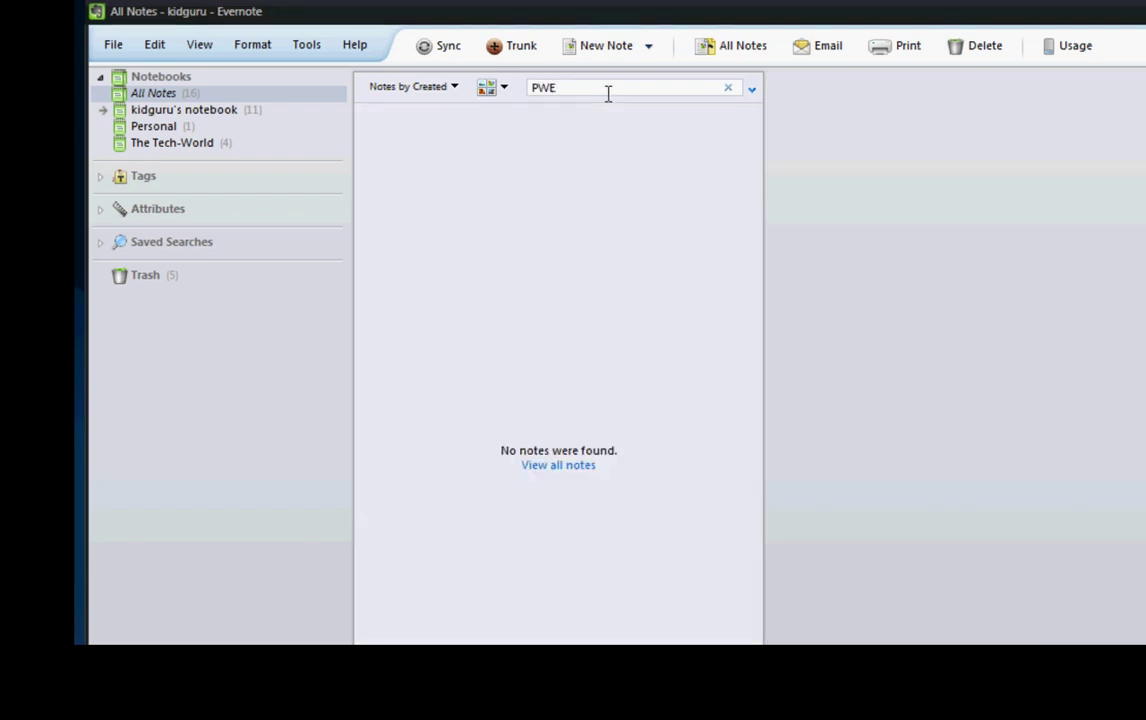
key(BackSpace)
key(BackSpace)
text(E)
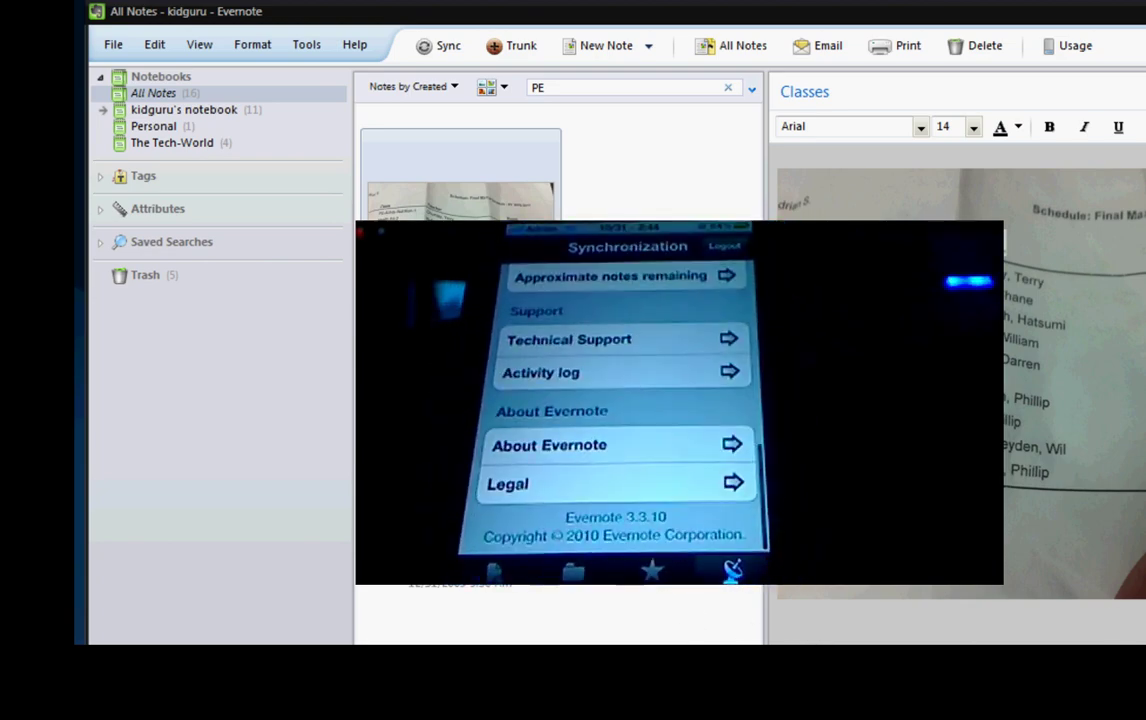
Expand Tags, Attributes and Saved Searches in the sidebar, then open the Trash's 5 deleted notes
click(100, 177)
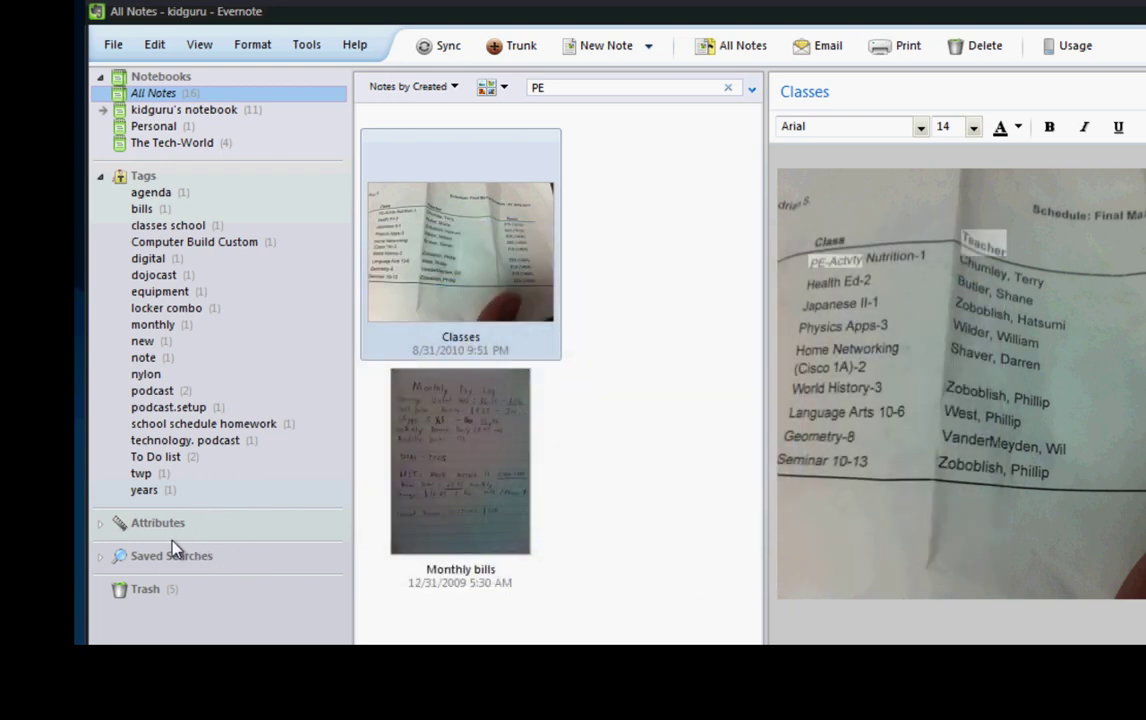
click(100, 523)
scroll(150, 545, down, 1)
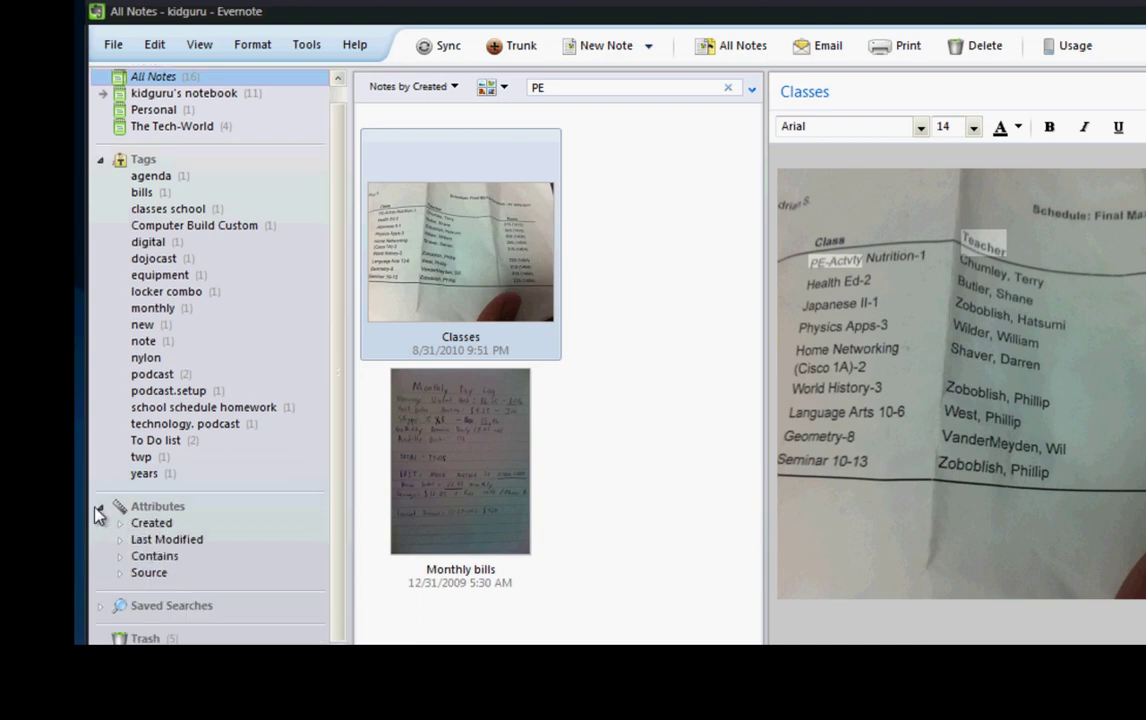
click(120, 606)
scroll(160, 625, down, 1)
click(140, 638)
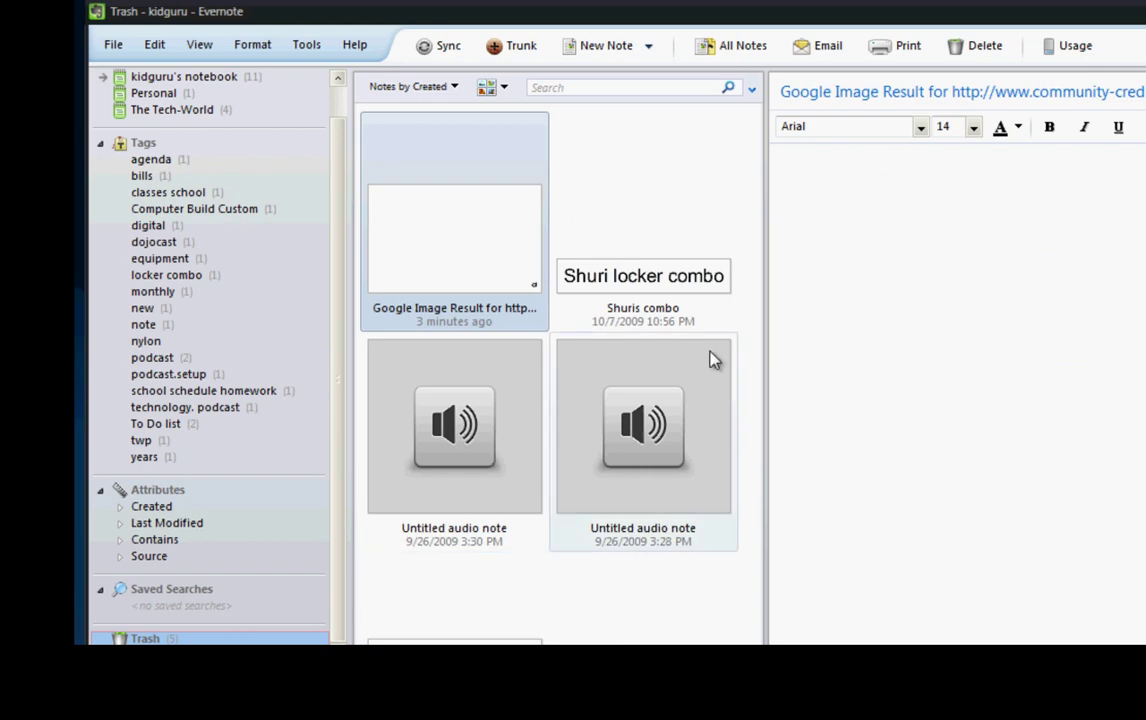
Open the trashed PodcastSutdio.jpg note in a separate window, close it, and switch to Firefox
key(Return)
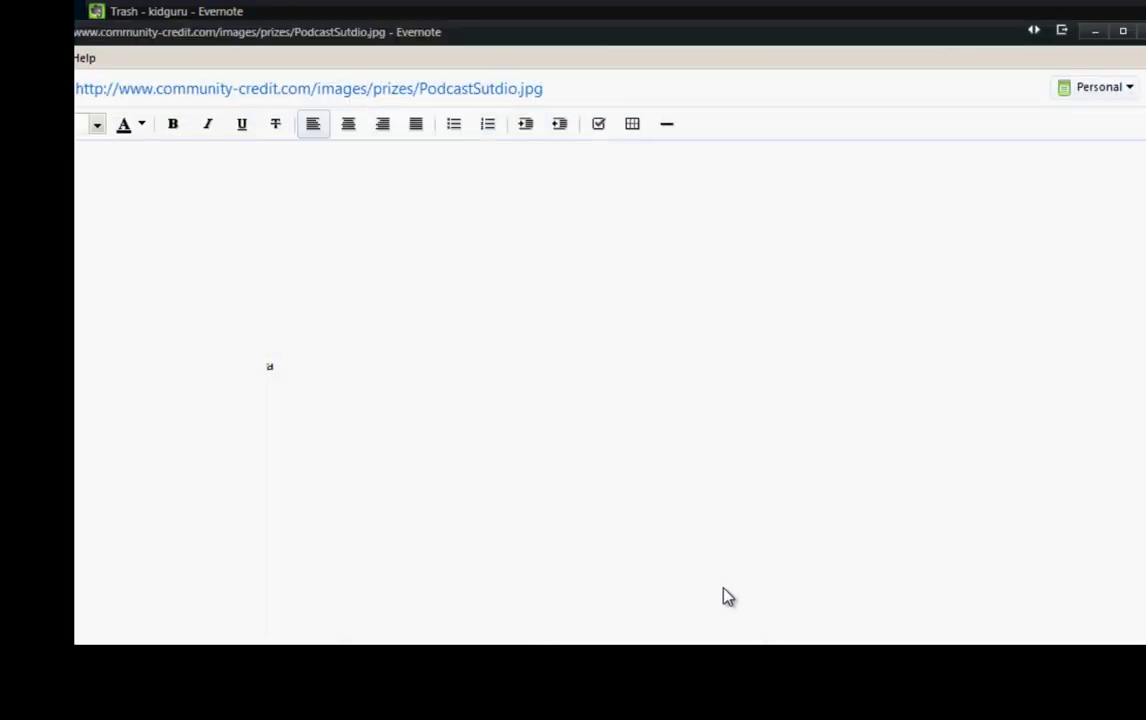
key(Escape)
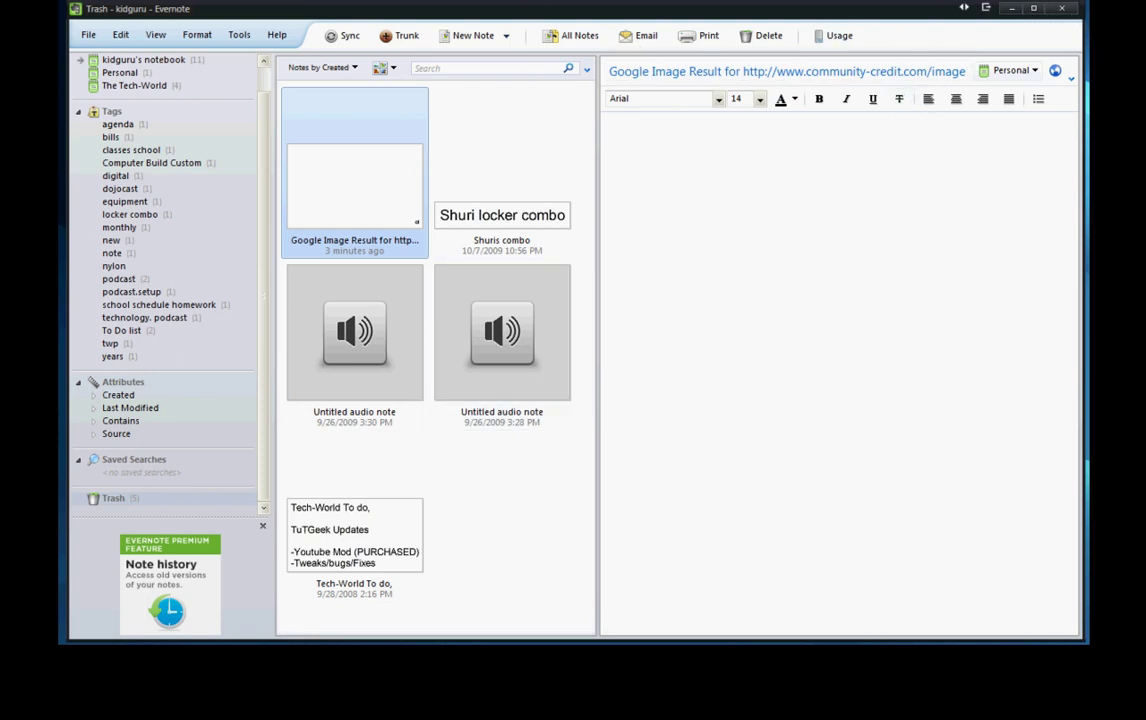
key(alt+Tab)
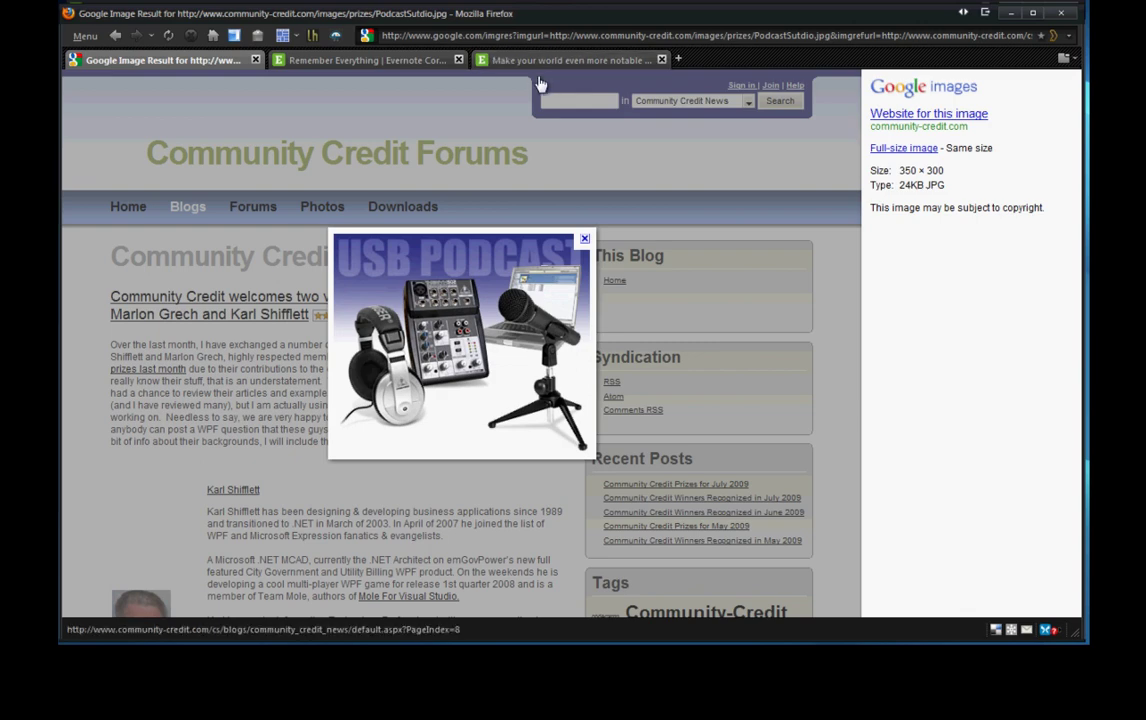
Inspect the installed Evernote Web Clipper extension in Firefox's Add-ons manager
click(80, 44)
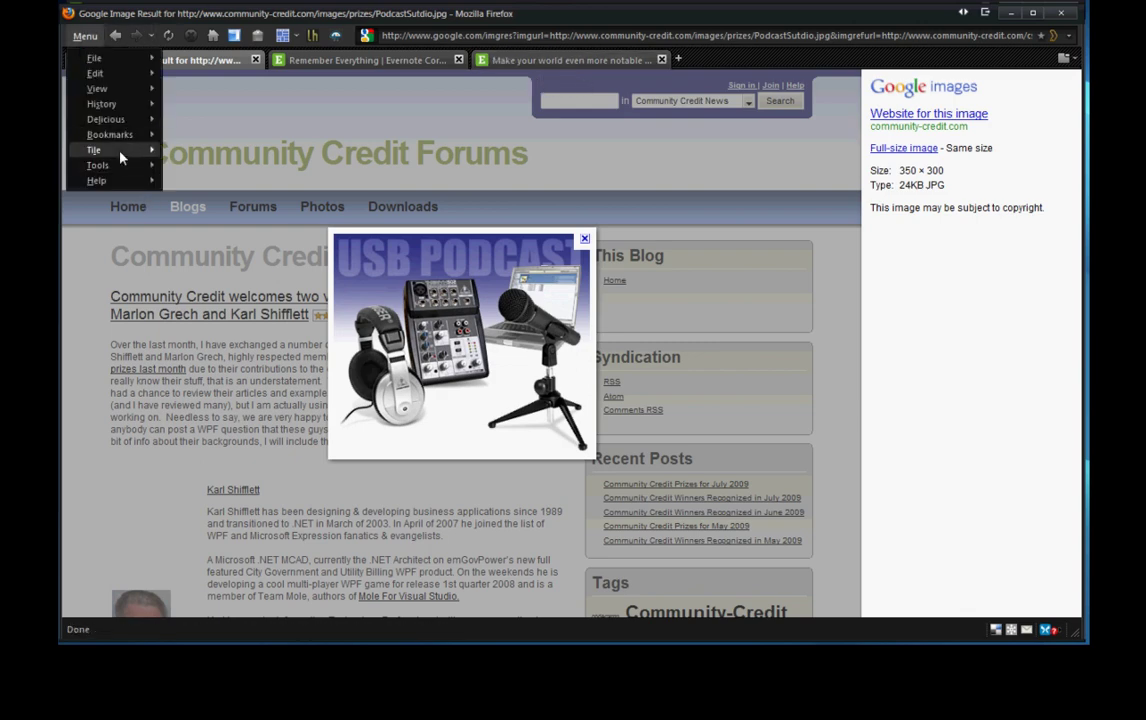
mouse_move(123, 165)
click(258, 204)
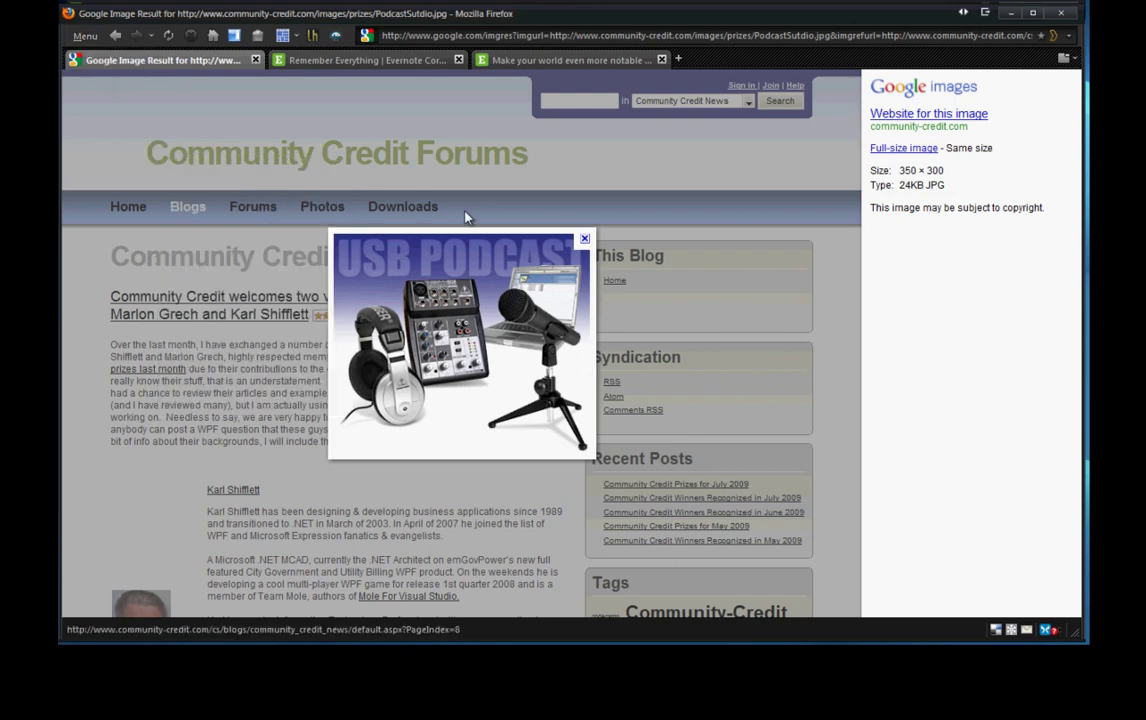
scroll(575, 275, up, 3)
click(575, 280)
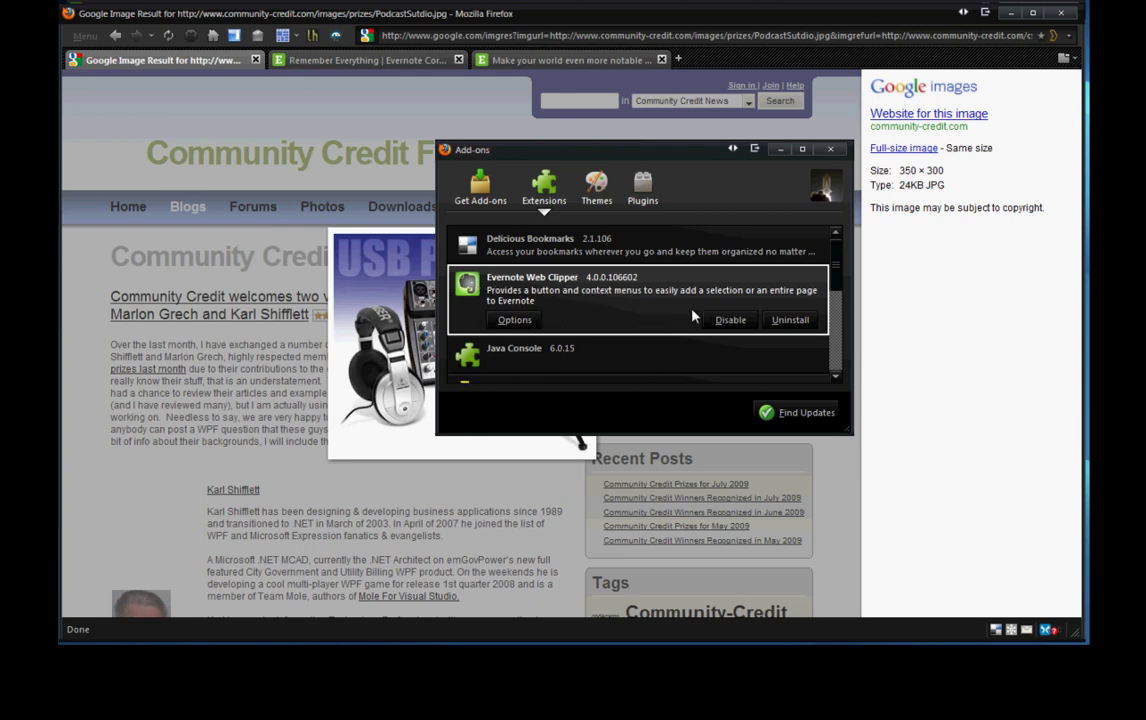
click(830, 148)
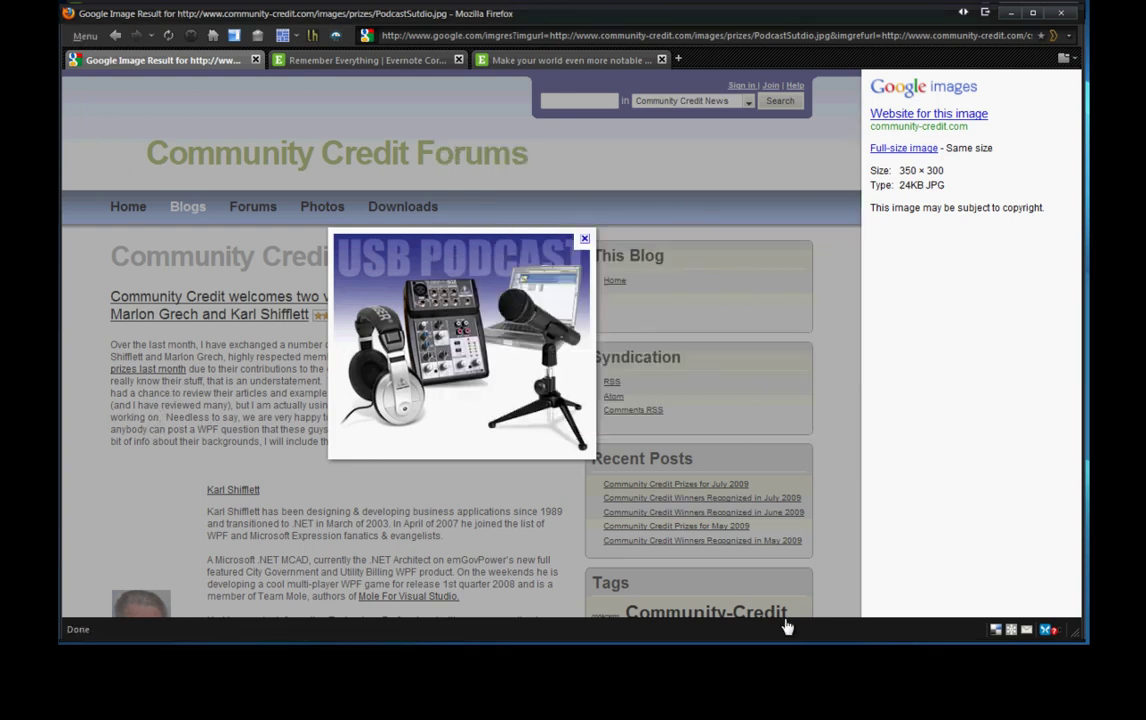
Visit the image's community-credit.com source page, go back and forward, then return to Evernote's Trash
click(838, 535)
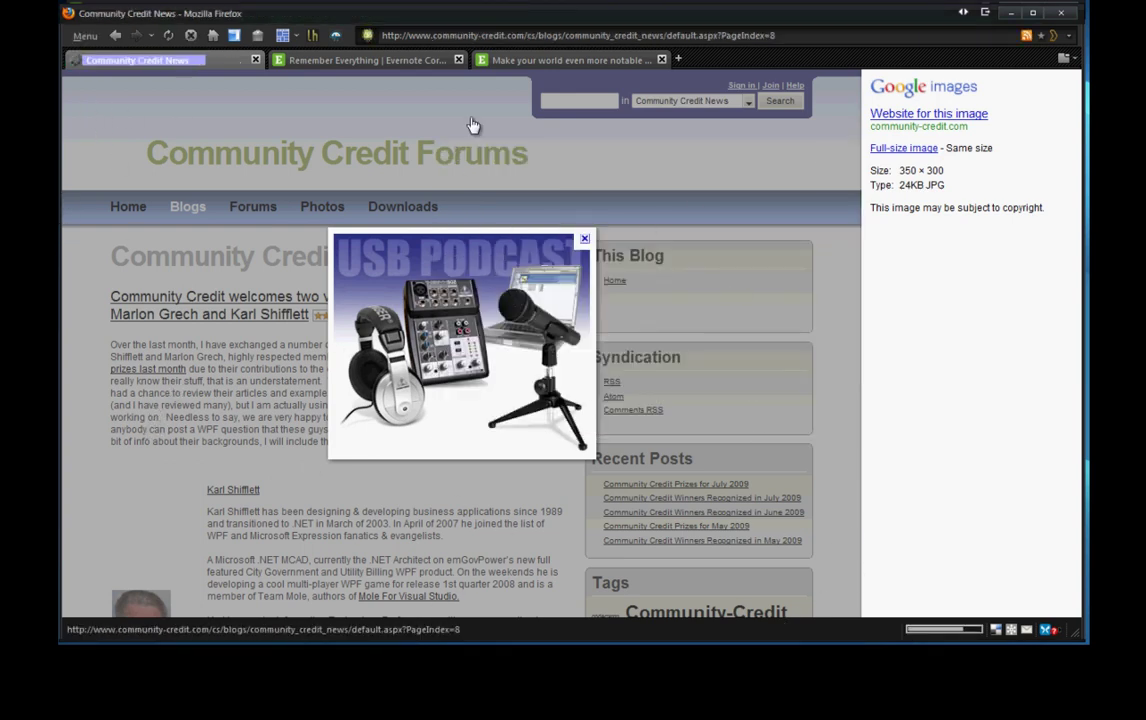
key(alt+Left)
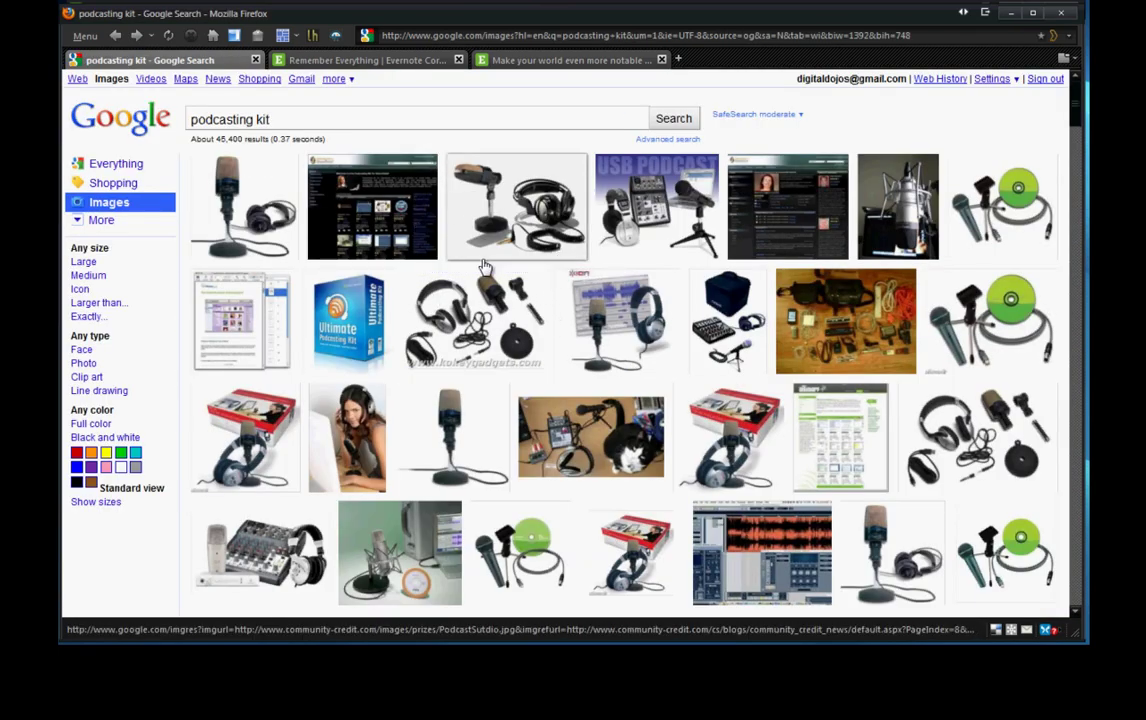
mouse_move(500, 257)
key(alt+Right)
mouse_move(509, 425)
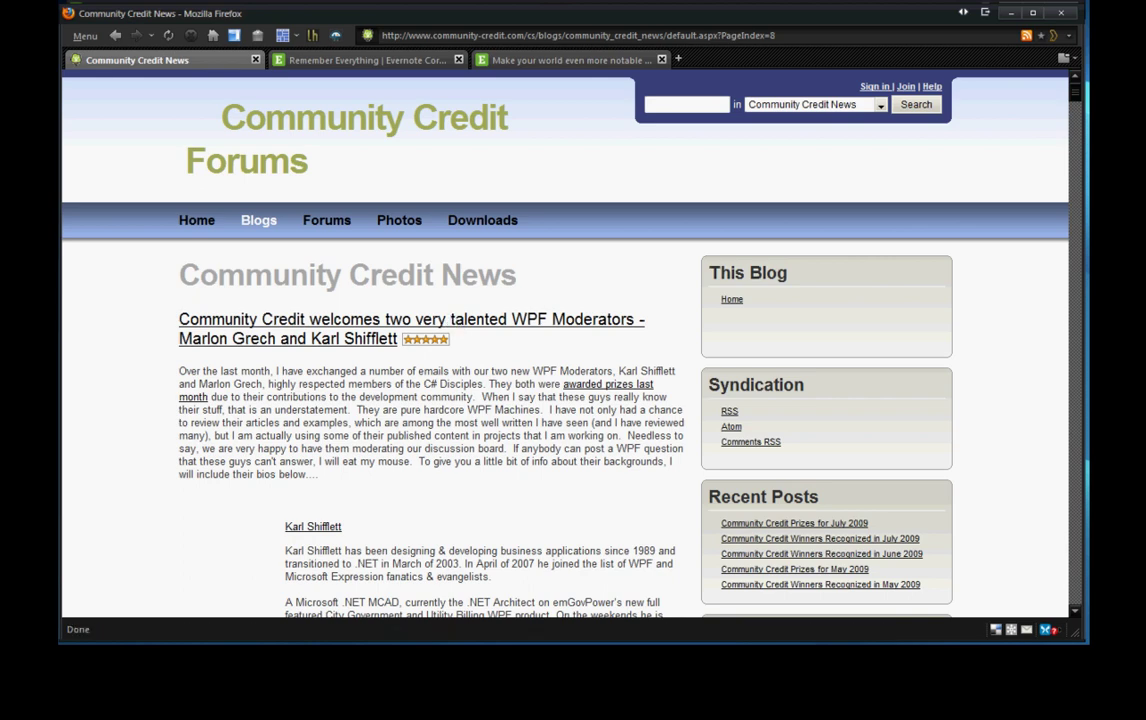
key(alt+Tab)
scroll(169, 146, up, 1)
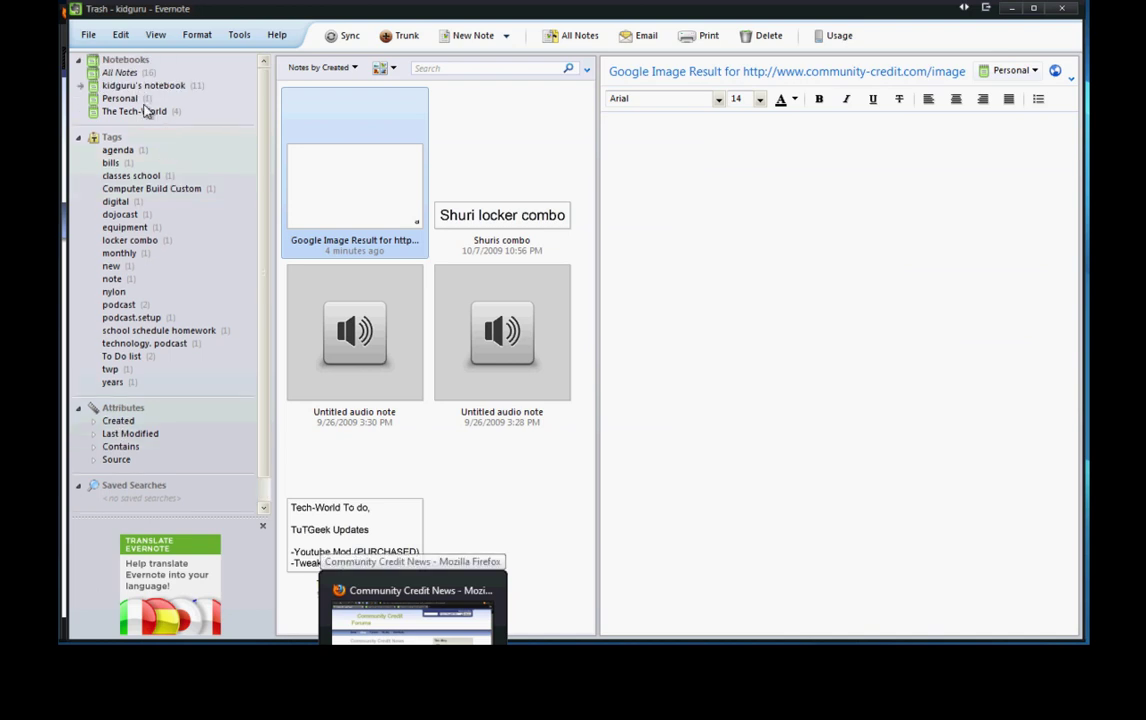
Go from Personal into The Tech-World notebook and open the Podcast Equipment note
click(148, 98)
click(150, 111)
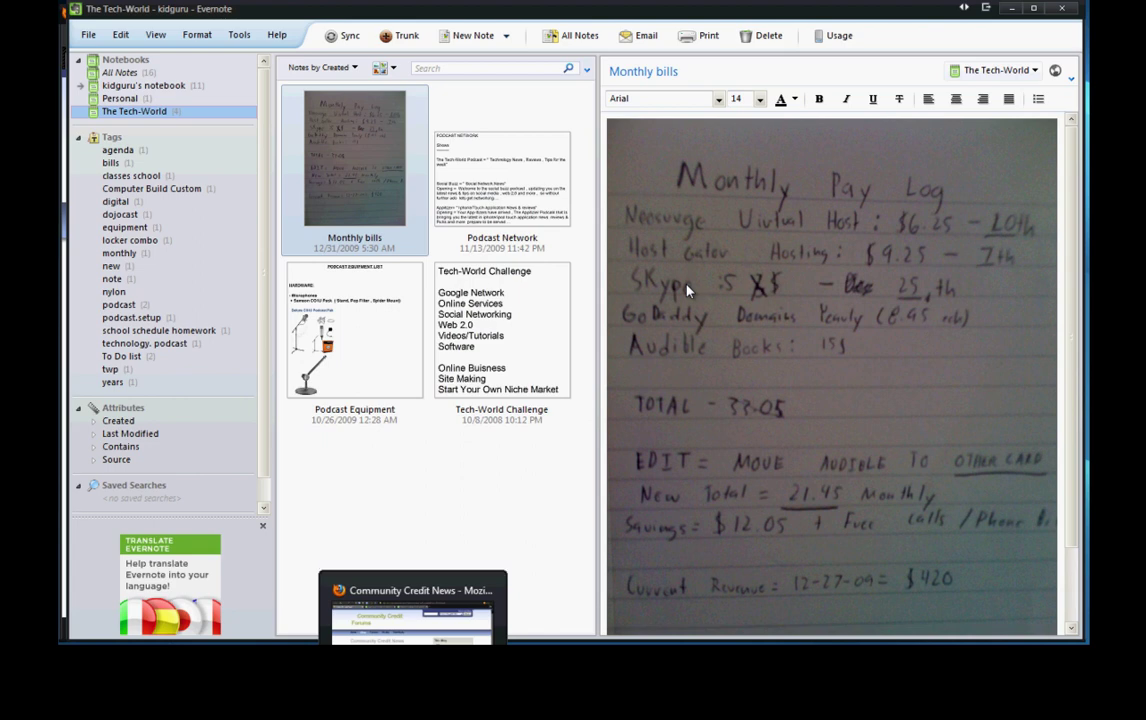
click(322, 297)
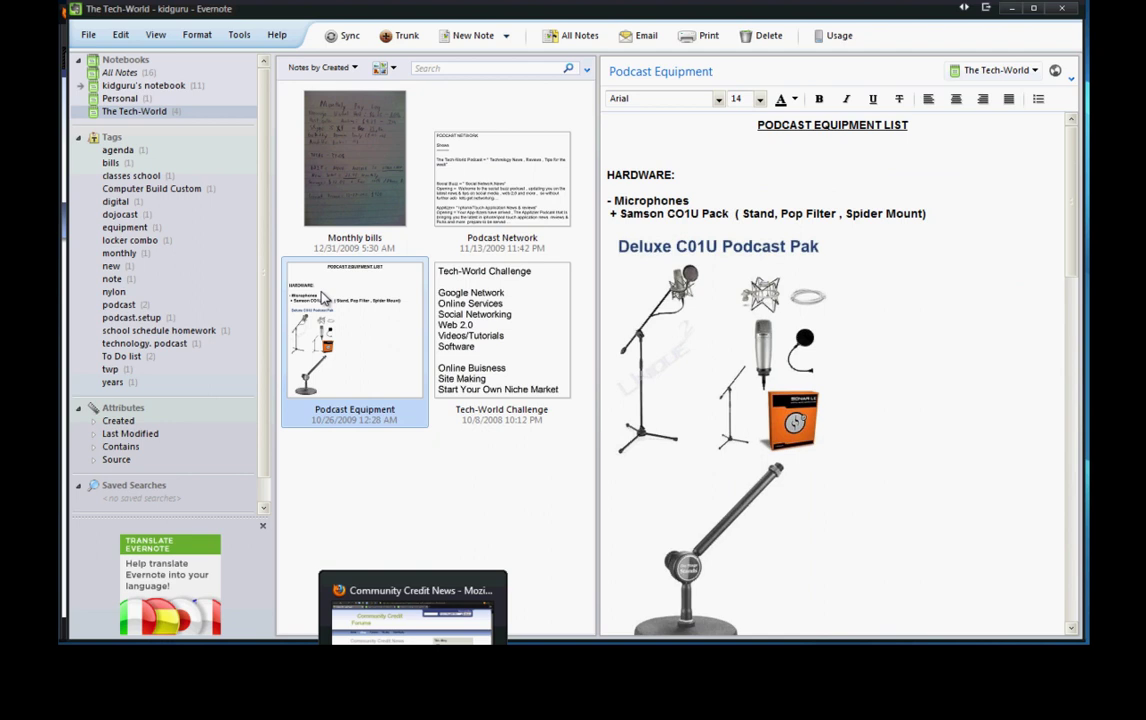